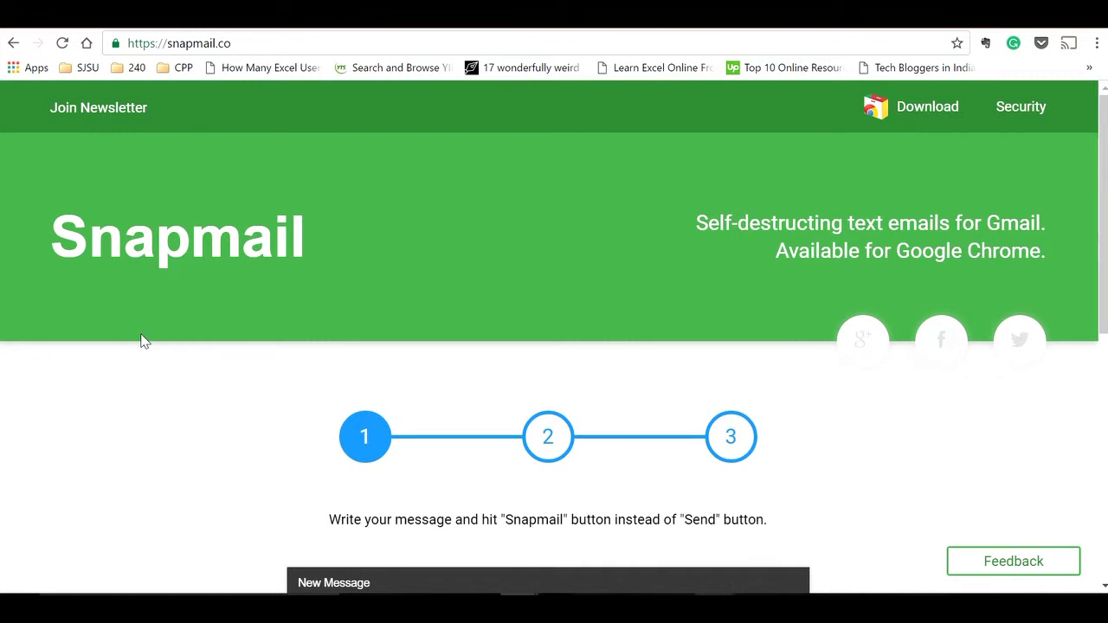
Step: Highlight the Snapmail and Secure Mail for Gmail titles for emphasis
left_click_drag(52, 239, 274, 240)
left_click(285, 241)
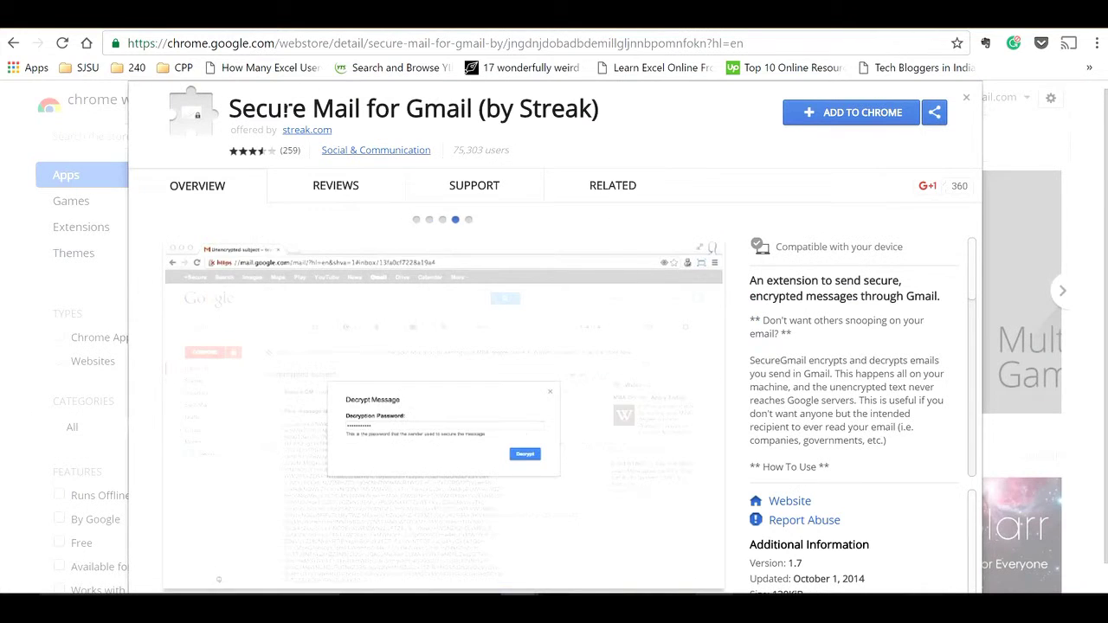
left_click_drag(228, 110, 599, 111)
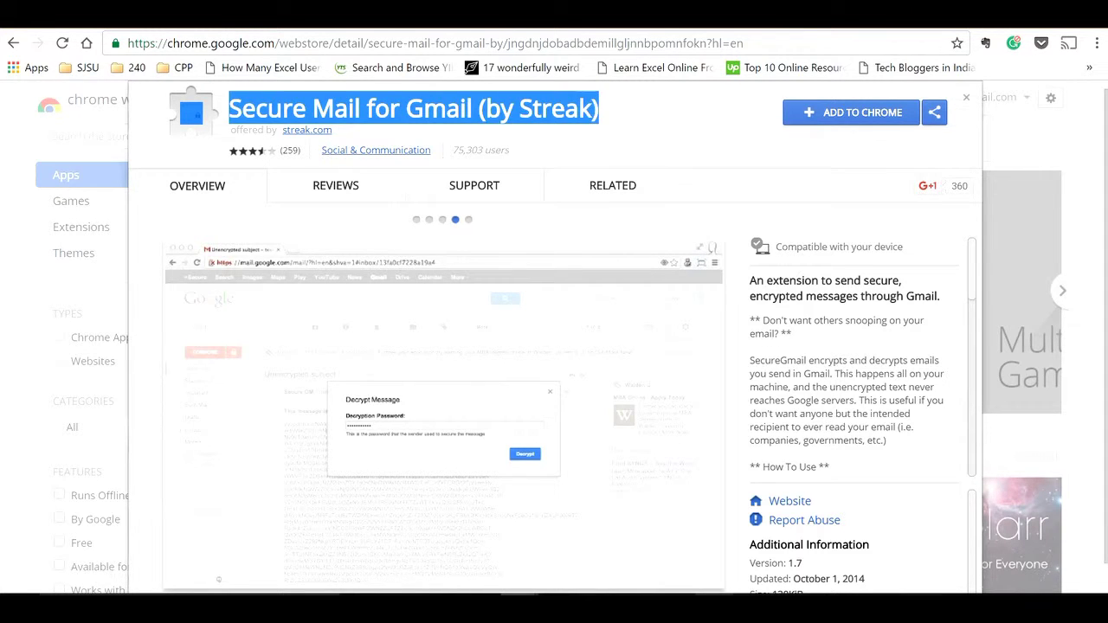
left_click(618, 114)
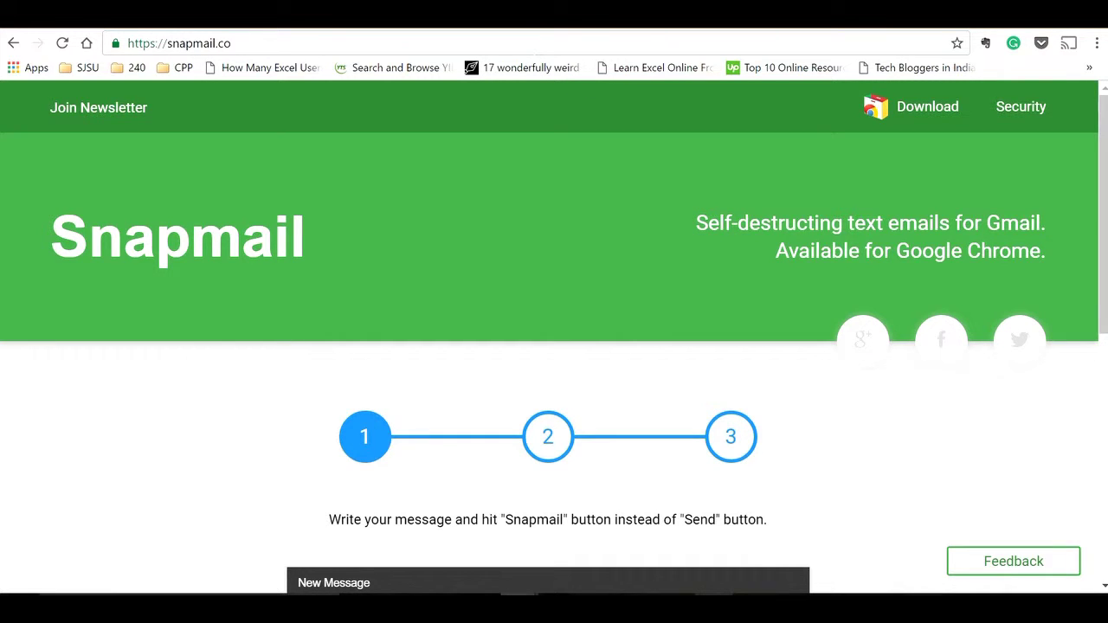
Step: Scroll the snapmail.co page down to the demo compose box
key("ctrl+l")
key("End")
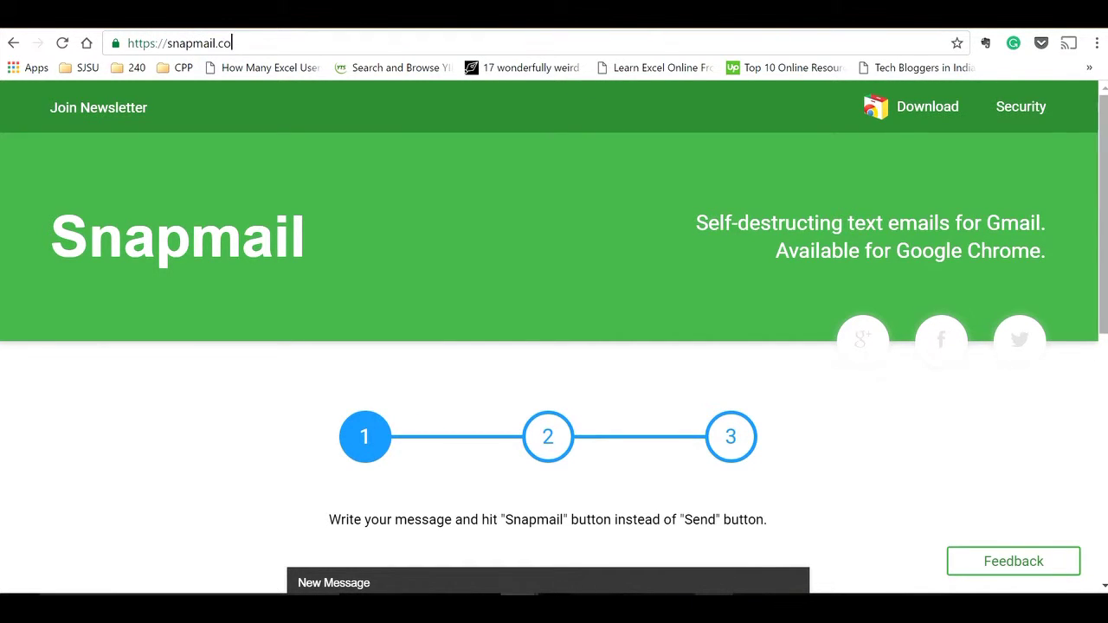
scroll(554, 338, "down", 4)
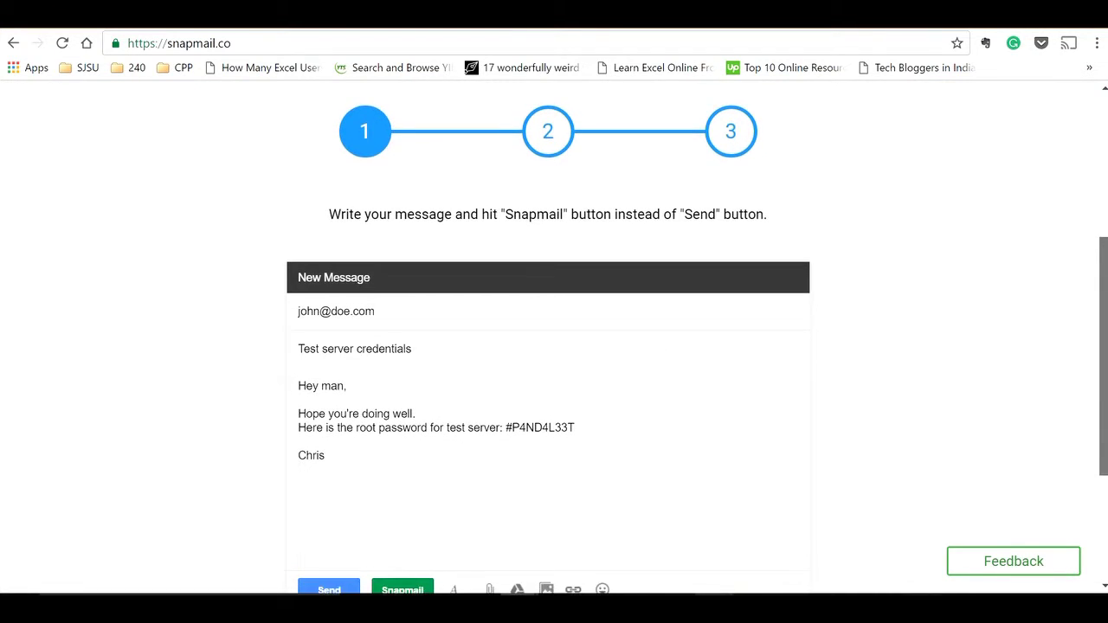
scroll(554, 338, "down", 1)
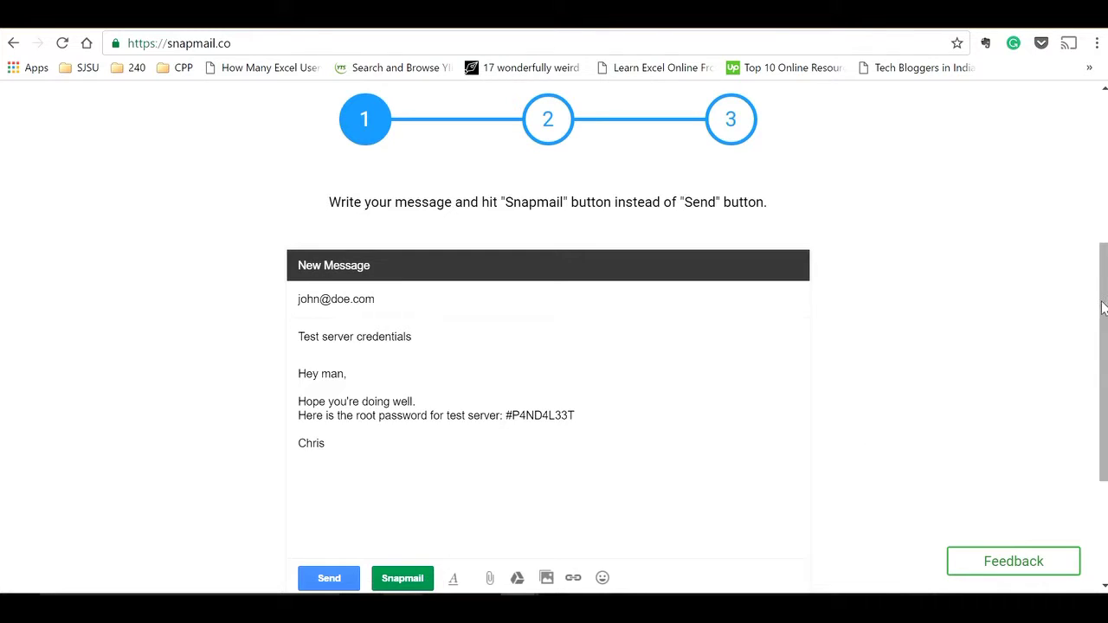
scroll(1104, 364, "down", 2)
scroll(1104, 363, "up", 1)
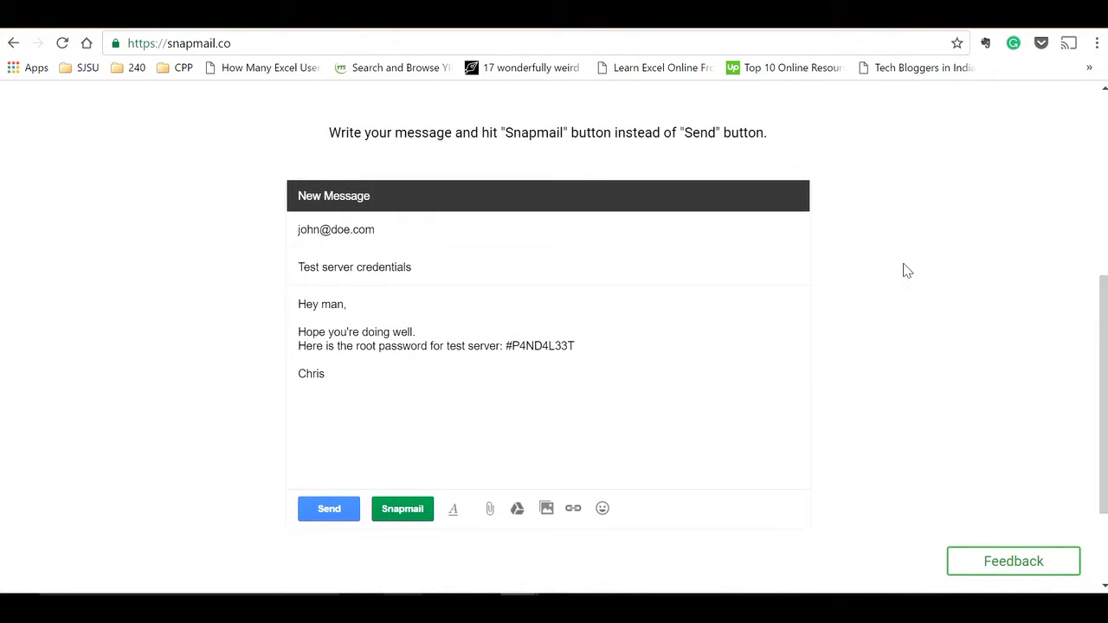
Step: Advance the demo to step 2 and highlight the message text with its Snapmail link
left_click(870, 358)
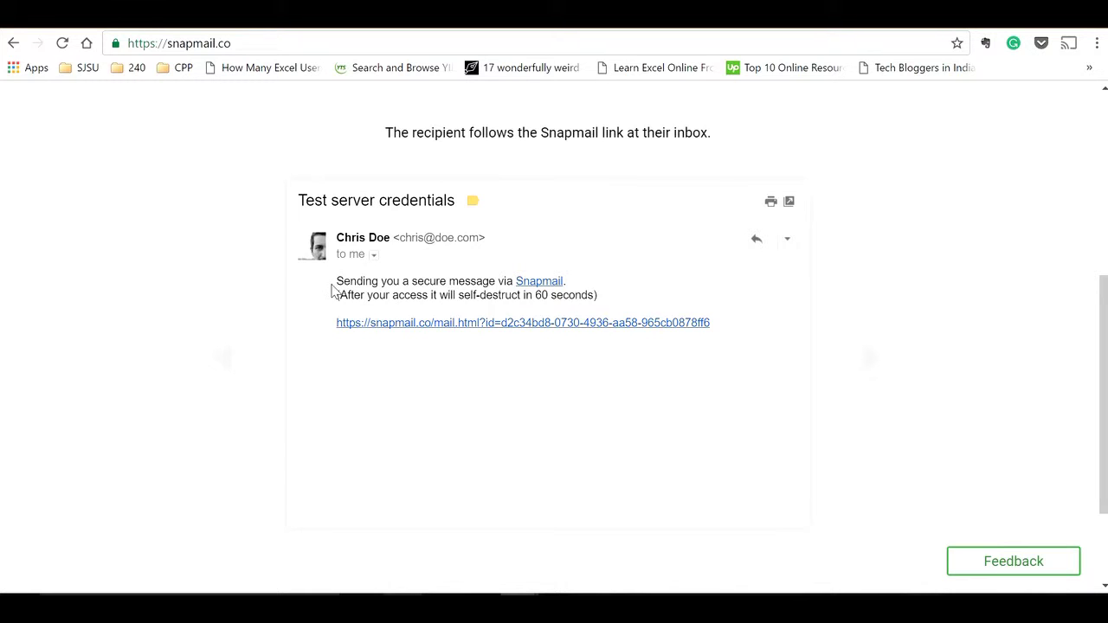
left_click_drag(331, 288, 717, 323)
left_click(758, 346)
scroll(1099, 355, "up", 1)
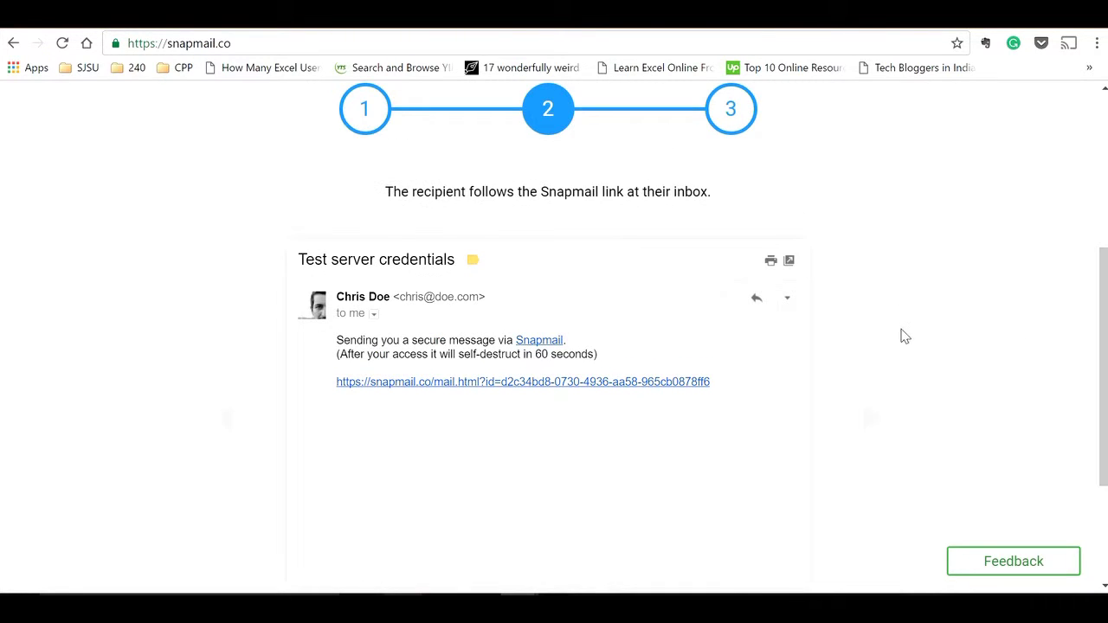
Step: Advance the demo to step 3 and highlight the revealed message and its 60-second reading limit
left_click(740, 130)
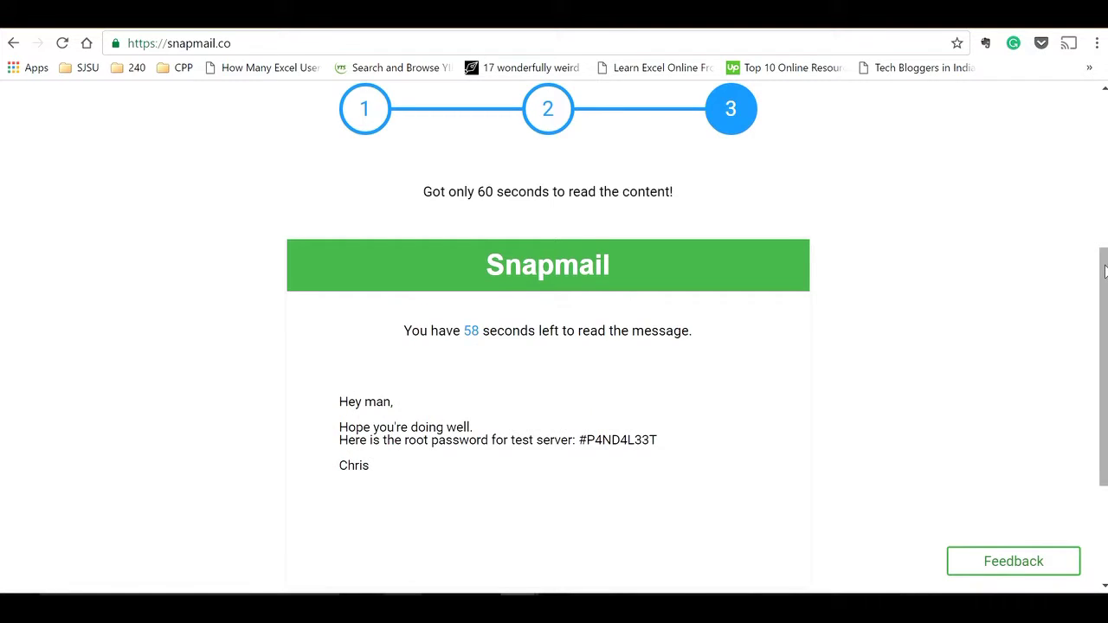
scroll(1104, 271, "down", 1)
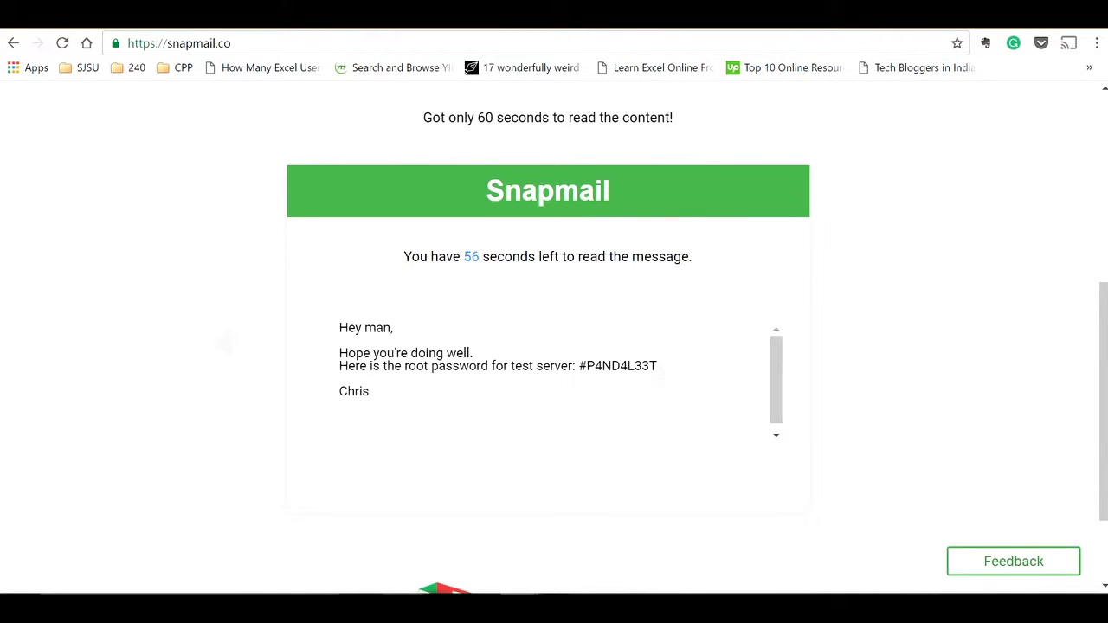
left_click_drag(340, 330, 378, 397)
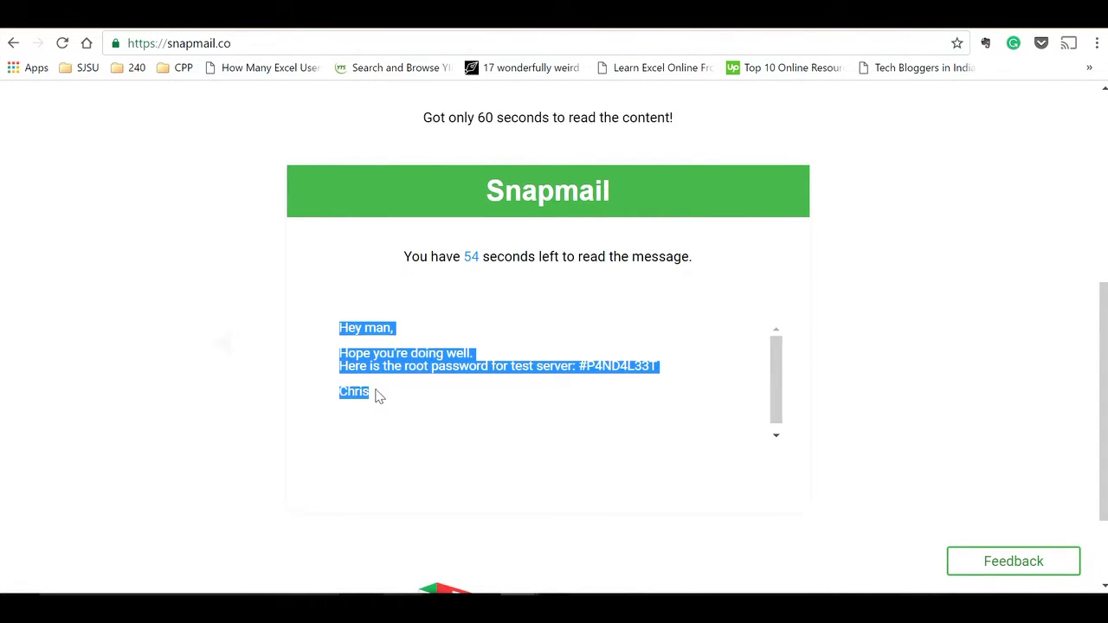
left_click(378, 396)
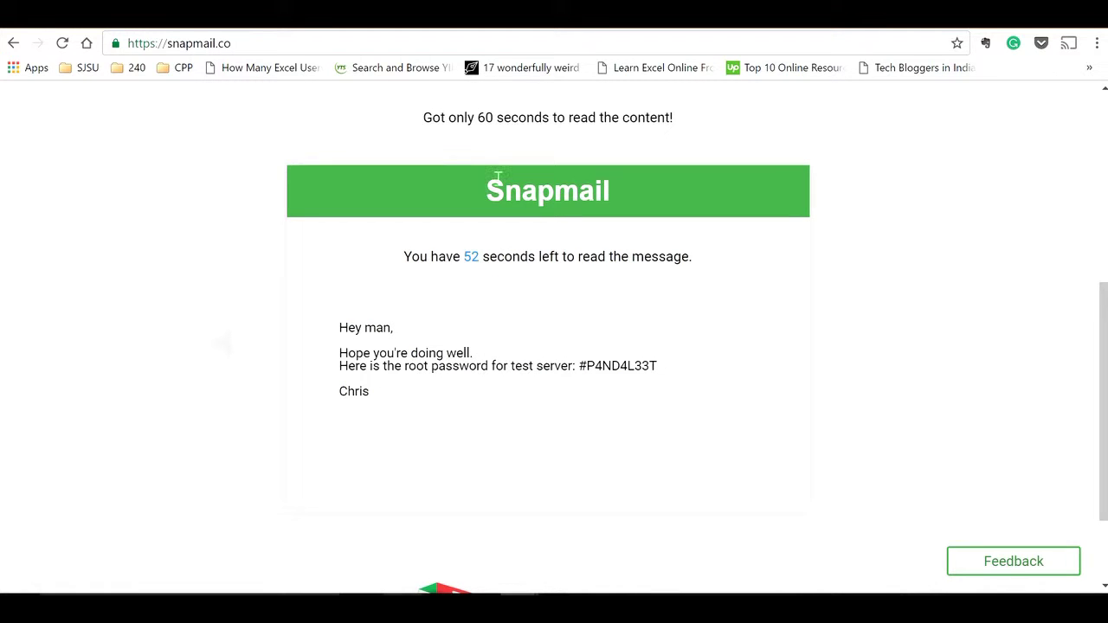
left_click_drag(478, 118, 588, 119)
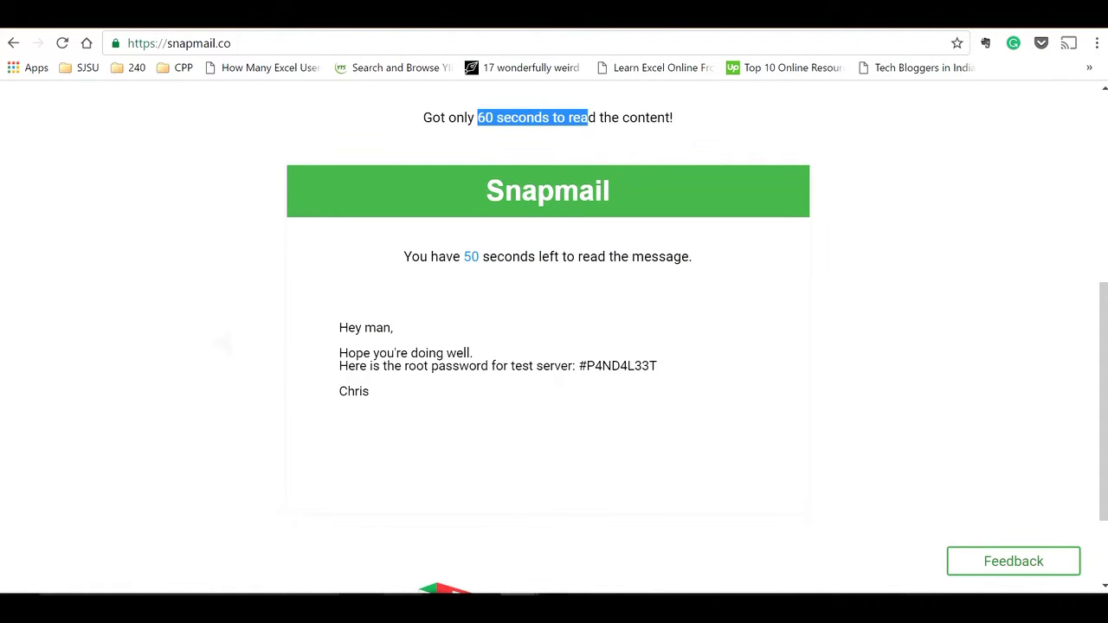
left_click(708, 153)
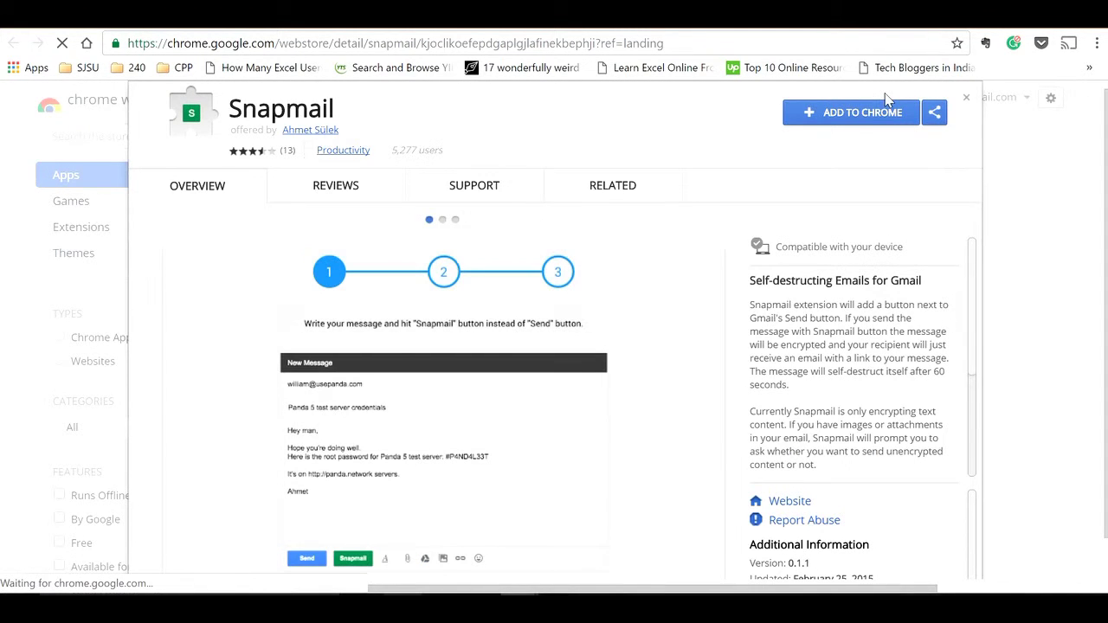
Step: Add the Snapmail extension to Chrome, check its toolbar options, and return to Gmail
left_click(857, 130)
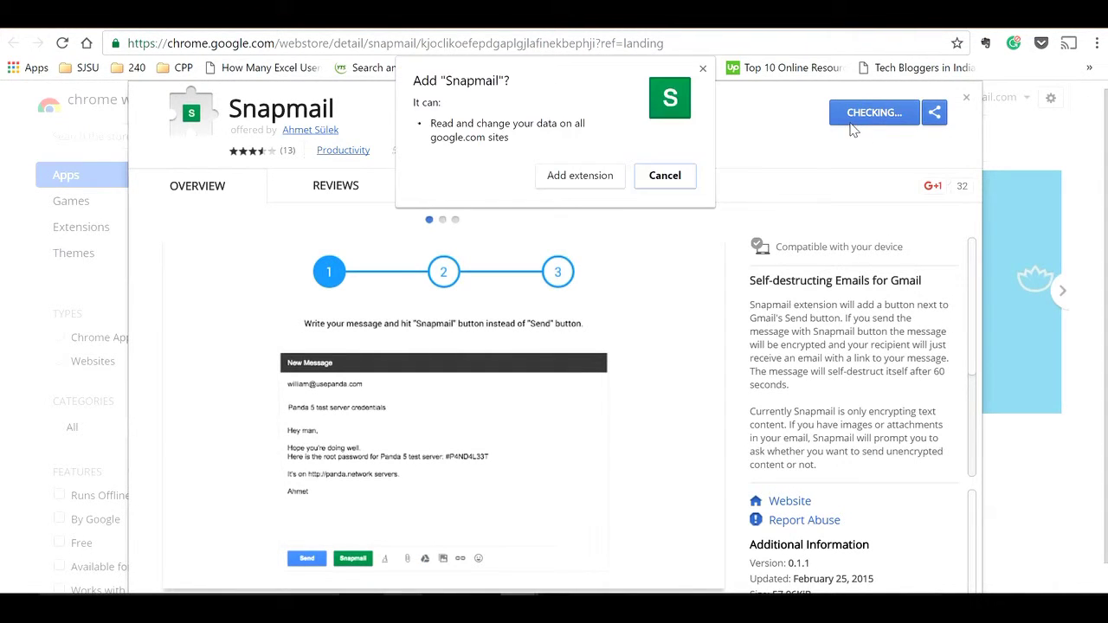
left_click(584, 176)
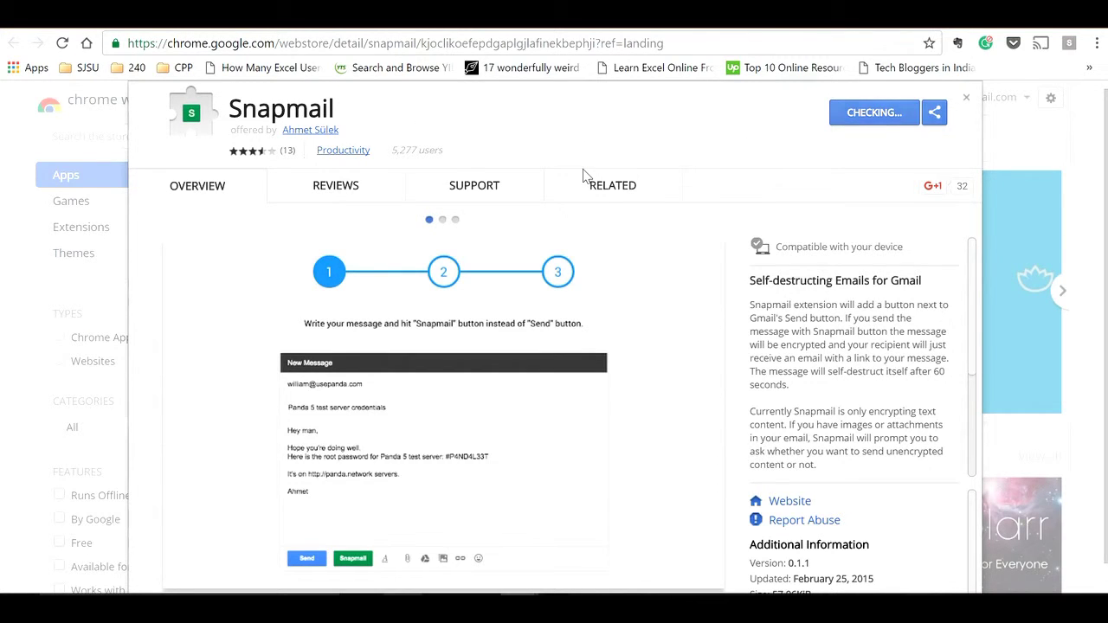
right_click(1069, 42)
left_click(995, 74)
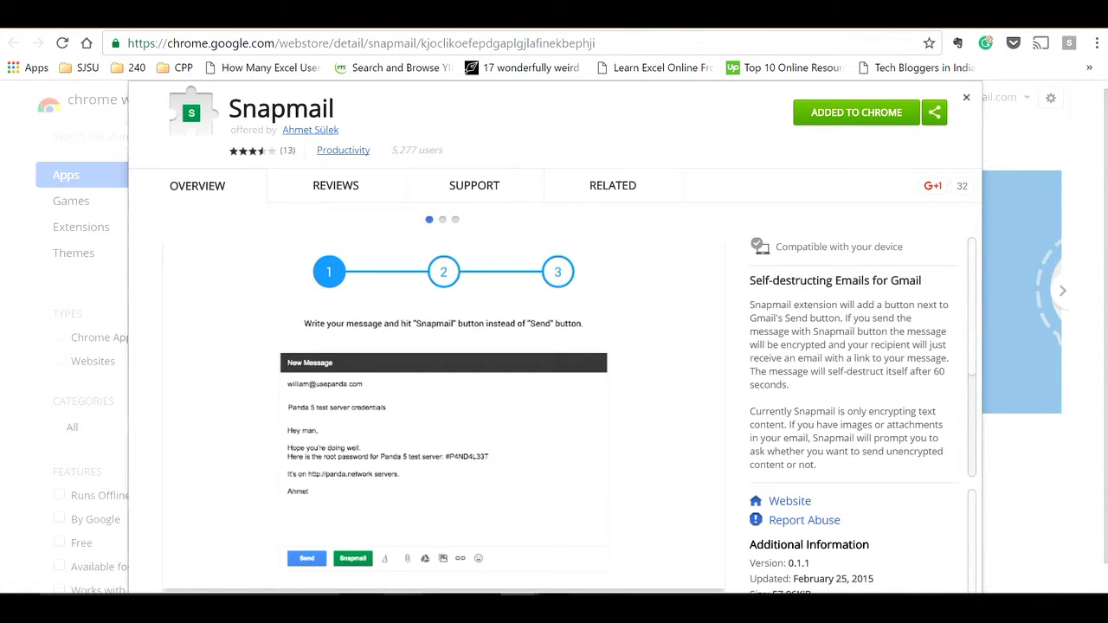
left_click(966, 97)
key("ctrl+w")
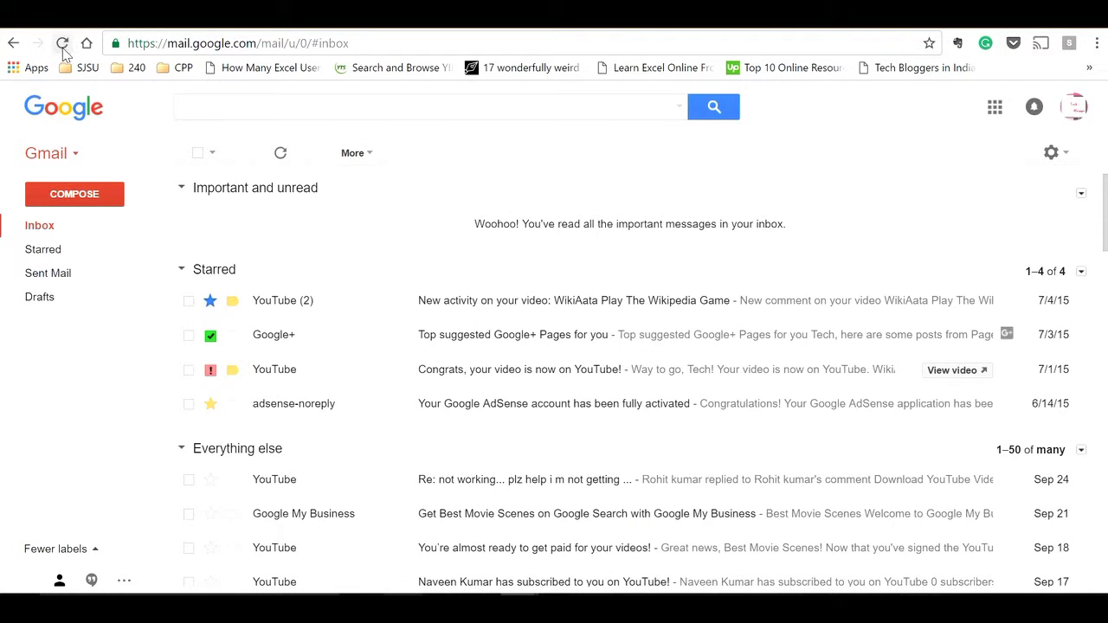
Step: Reload Gmail so Snapmail loads, then start a new message
left_click(63, 45)
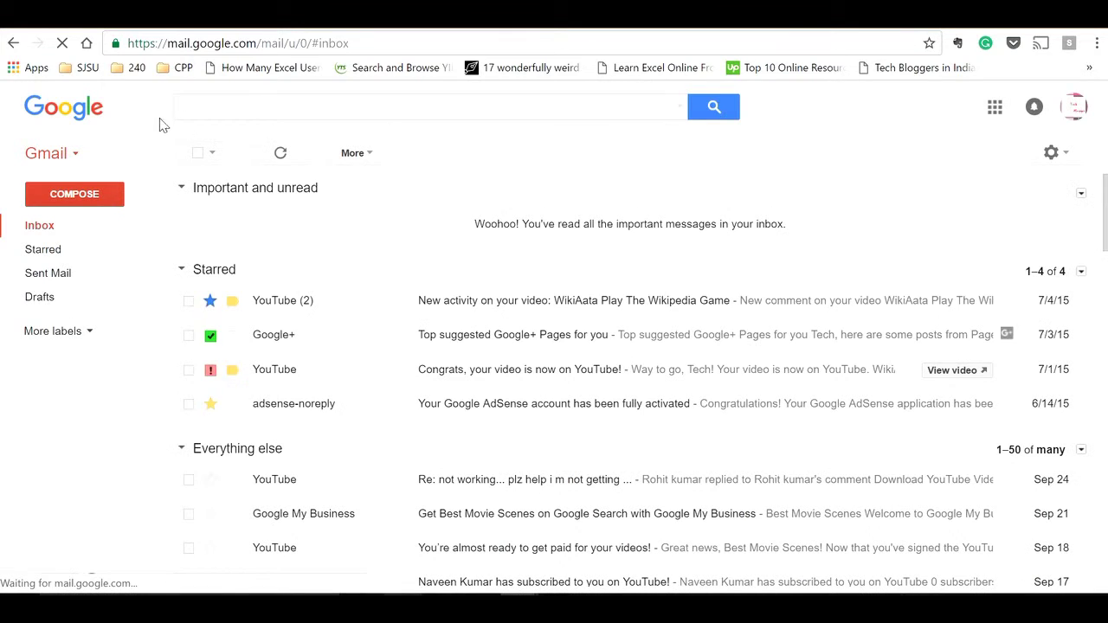
left_click(91, 195)
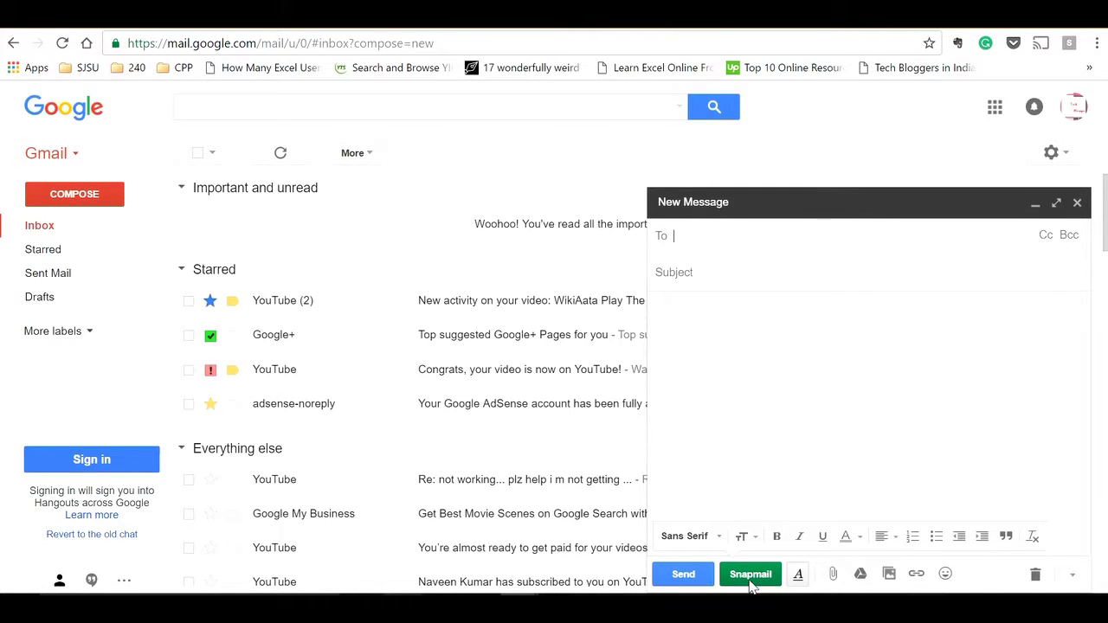
Step: Send a Snapmail to the suggested contact with subject 'test mail' and body 'Wondeful'
type("feel")
key("Tab")
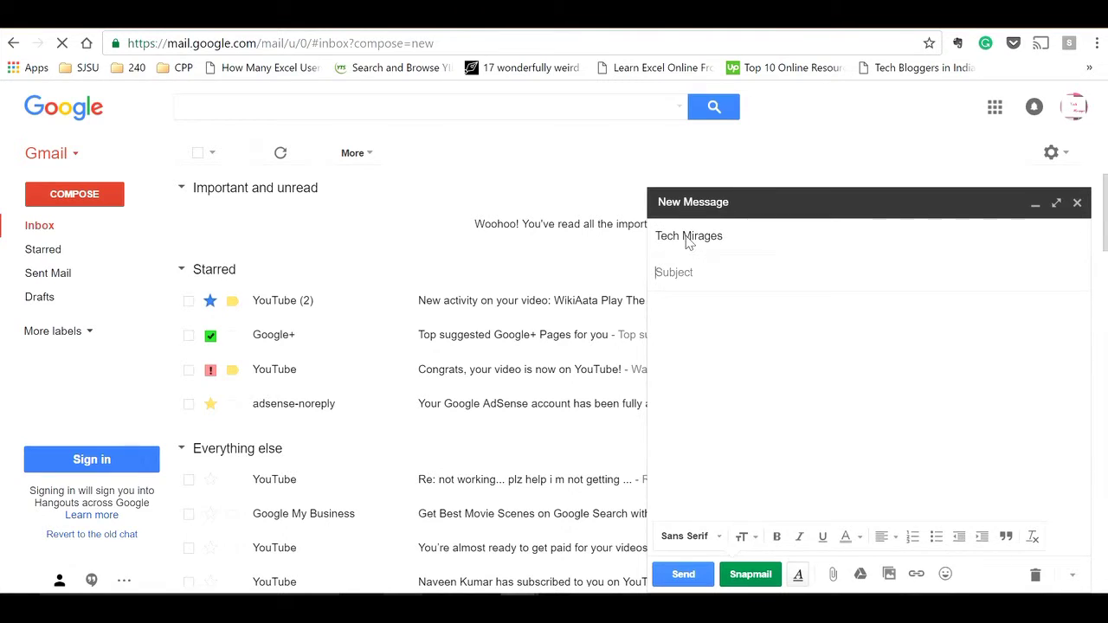
type("test mail")
key("Tab")
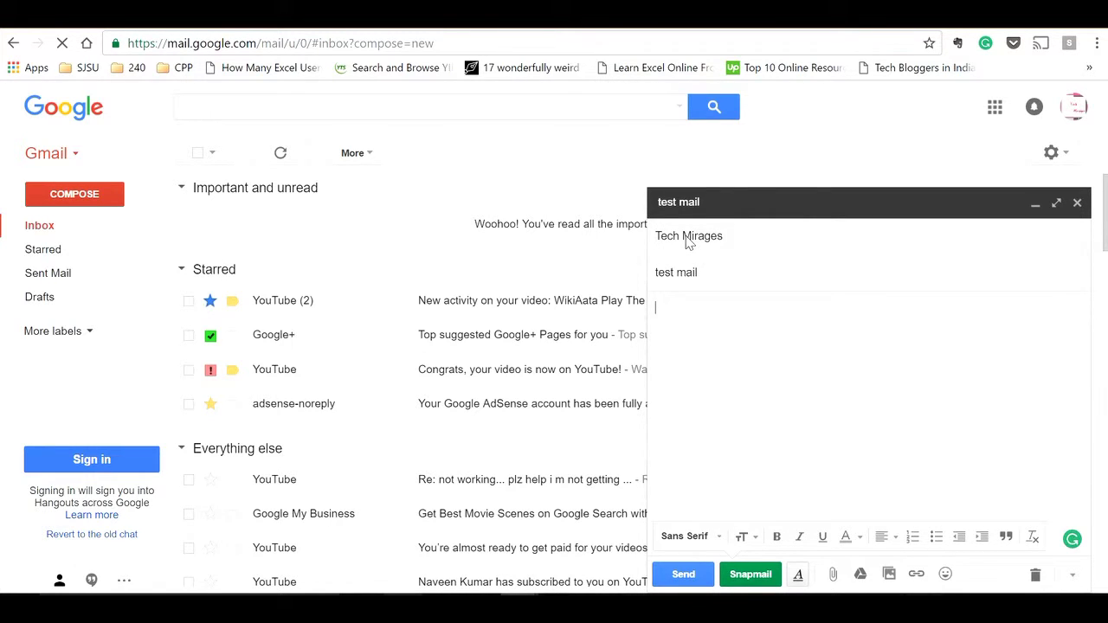
type("Wondeful!!")
left_click(749, 582)
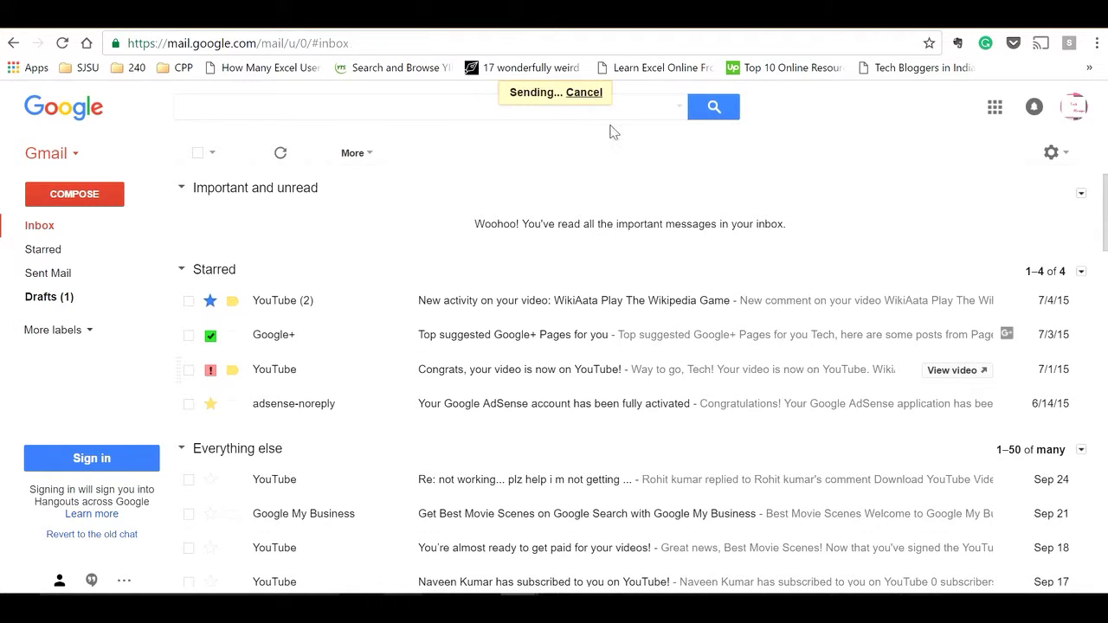
Step: Refresh the inbox, open the new test mail, and highlight its 'self destruct in 60' notice
left_click(82, 233)
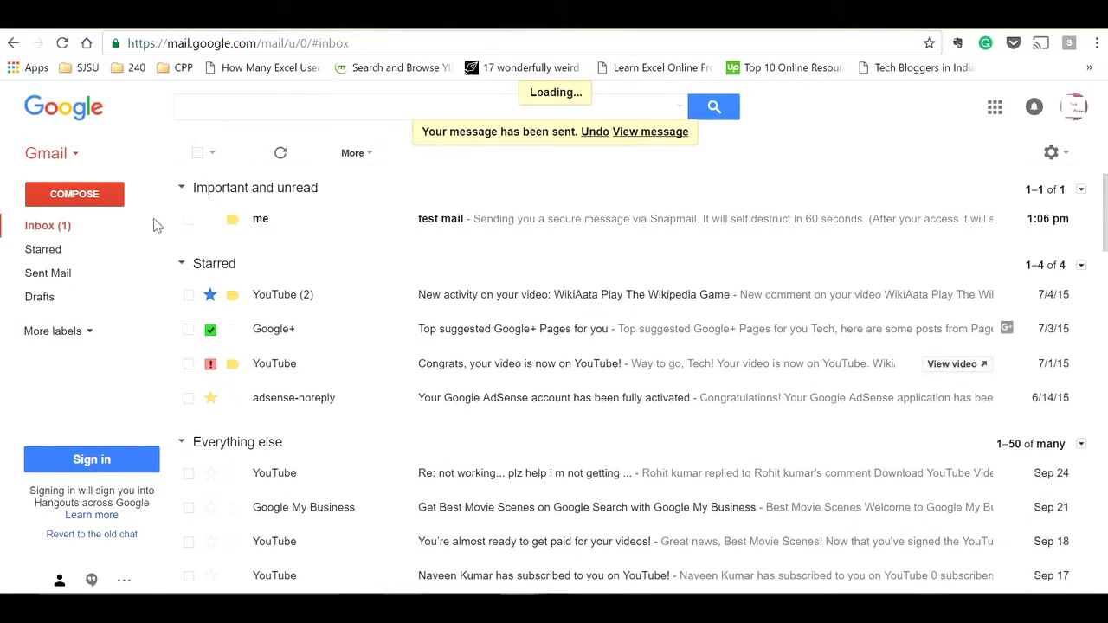
left_click(441, 218)
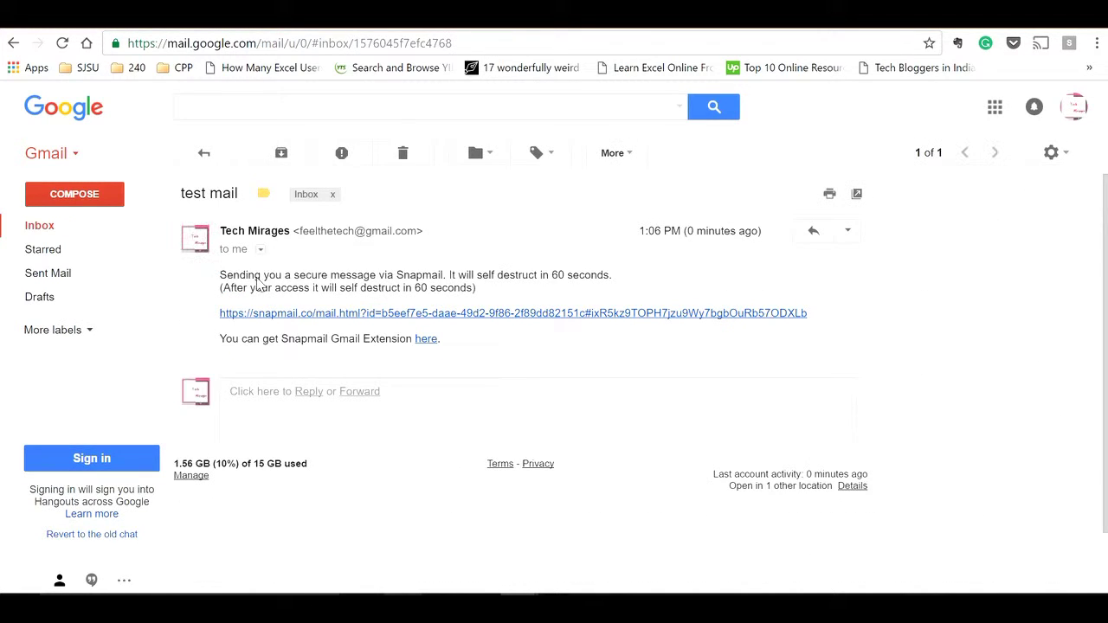
left_click_drag(224, 274, 472, 352)
left_click(475, 352)
left_click_drag(565, 275, 477, 276)
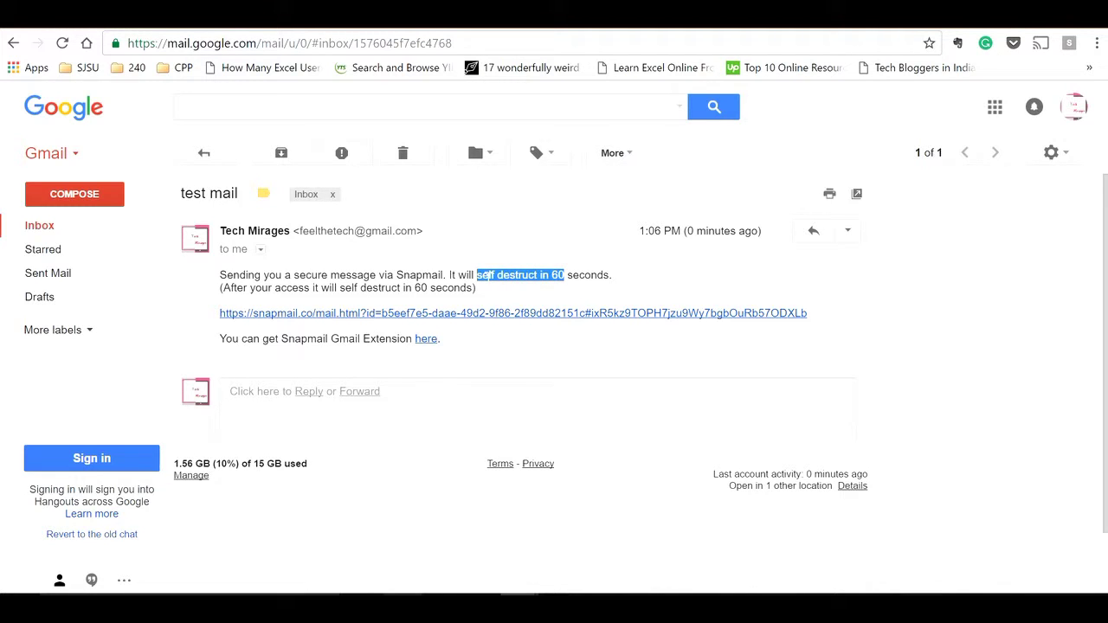
left_click(564, 292)
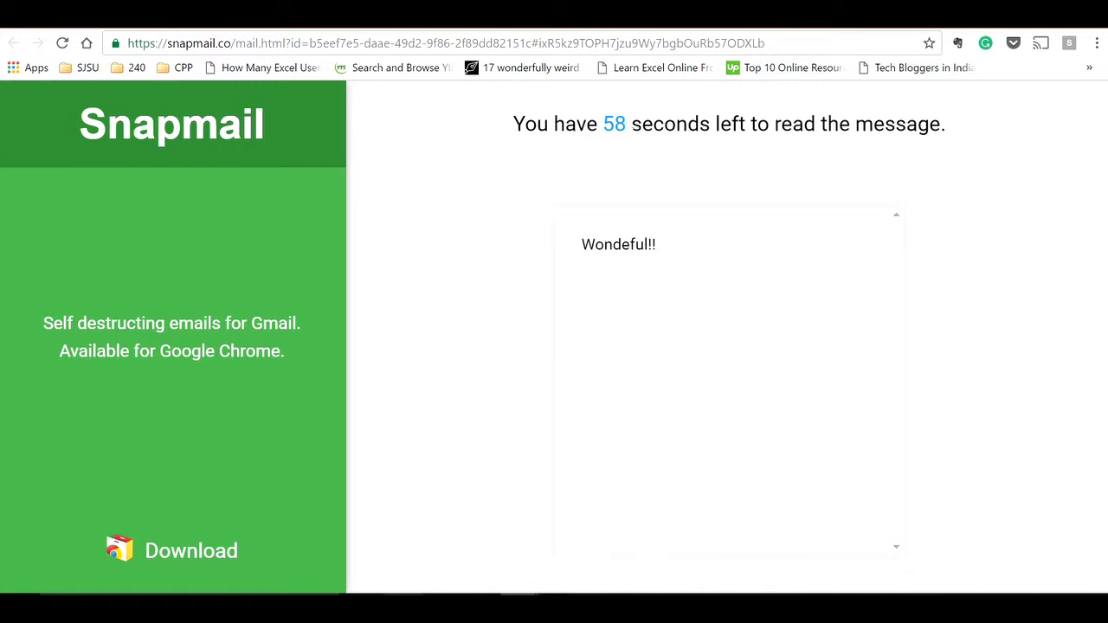
Step: Highlight the message 'Wondeful!!' and the countdown's remaining seconds on the Snapmail page
left_click_drag(667, 254, 593, 247)
left_click(836, 276)
left_click_drag(599, 124, 732, 124)
double_click(614, 124)
Step: Highlight the Secure Mail for Gmail title on its store page
left_click(667, 158)
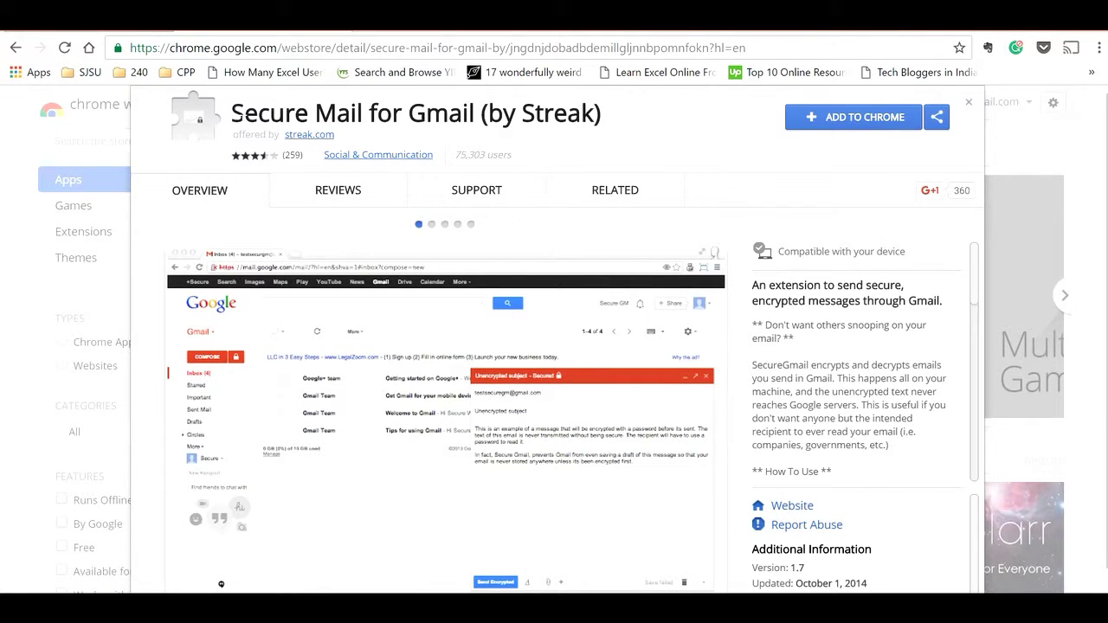
triple_click(247, 114)
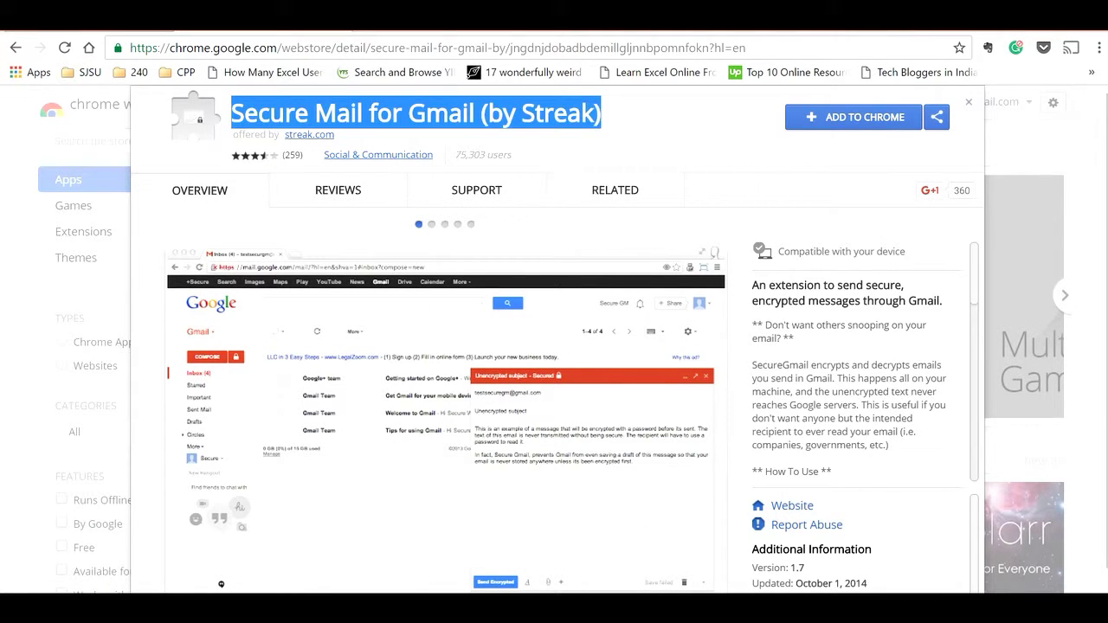
left_click(684, 116)
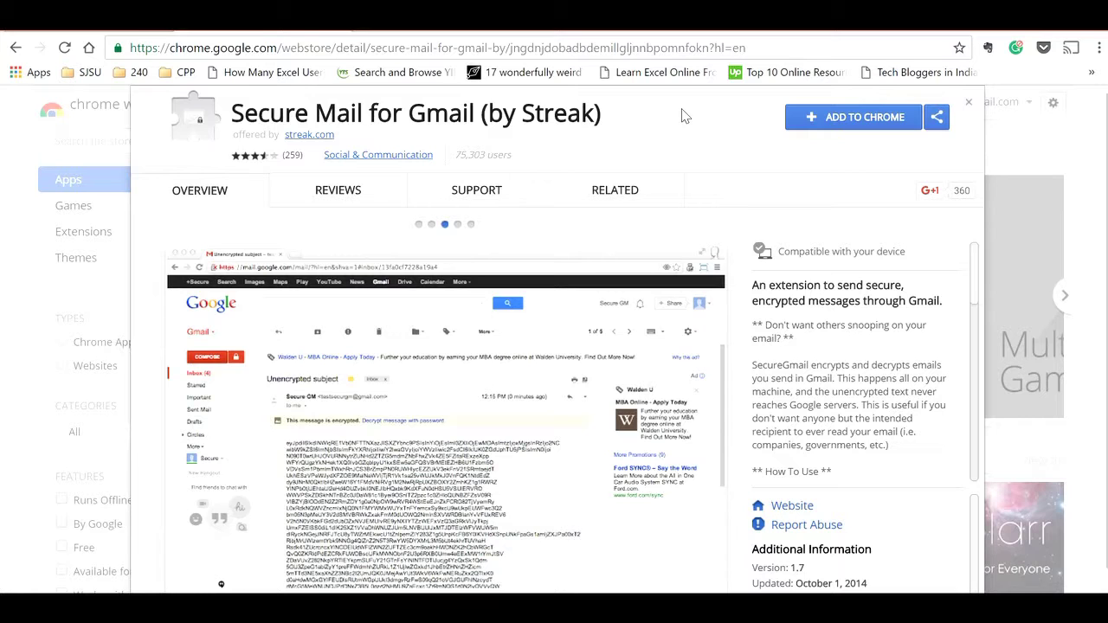
Step: Add Secure Mail for Gmail to Chrome and dismiss the added notice
left_click(848, 131)
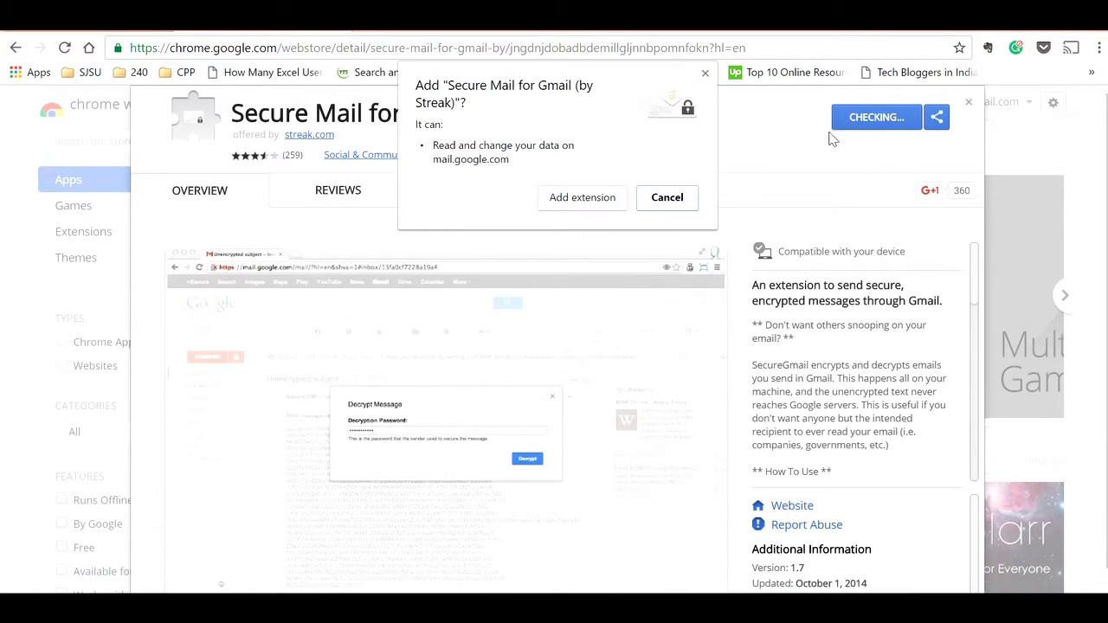
left_click(594, 193)
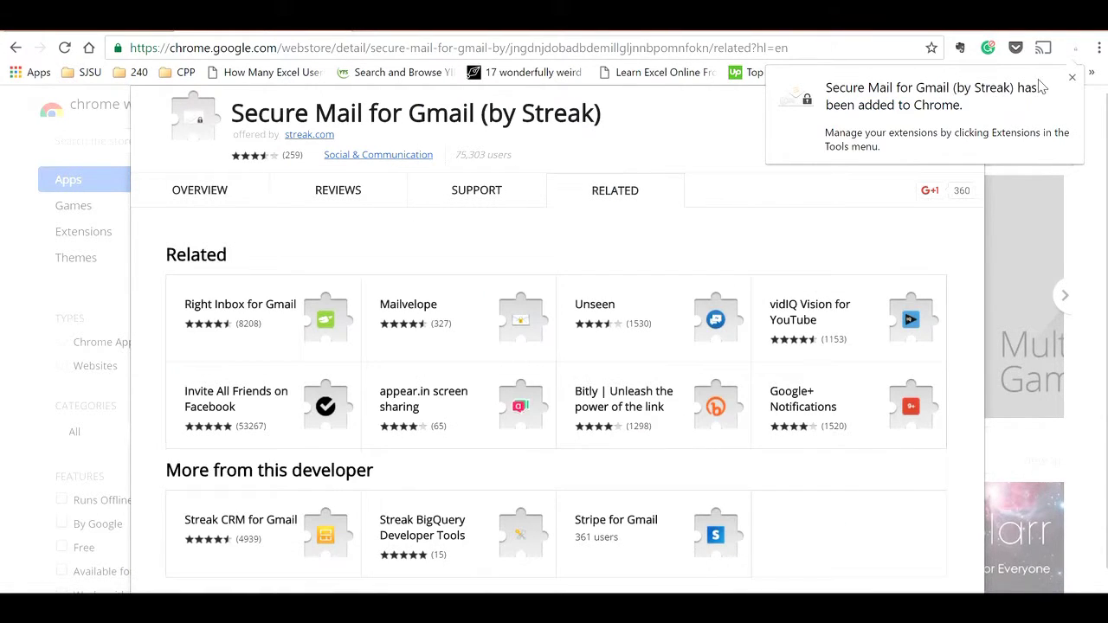
left_click(1070, 80)
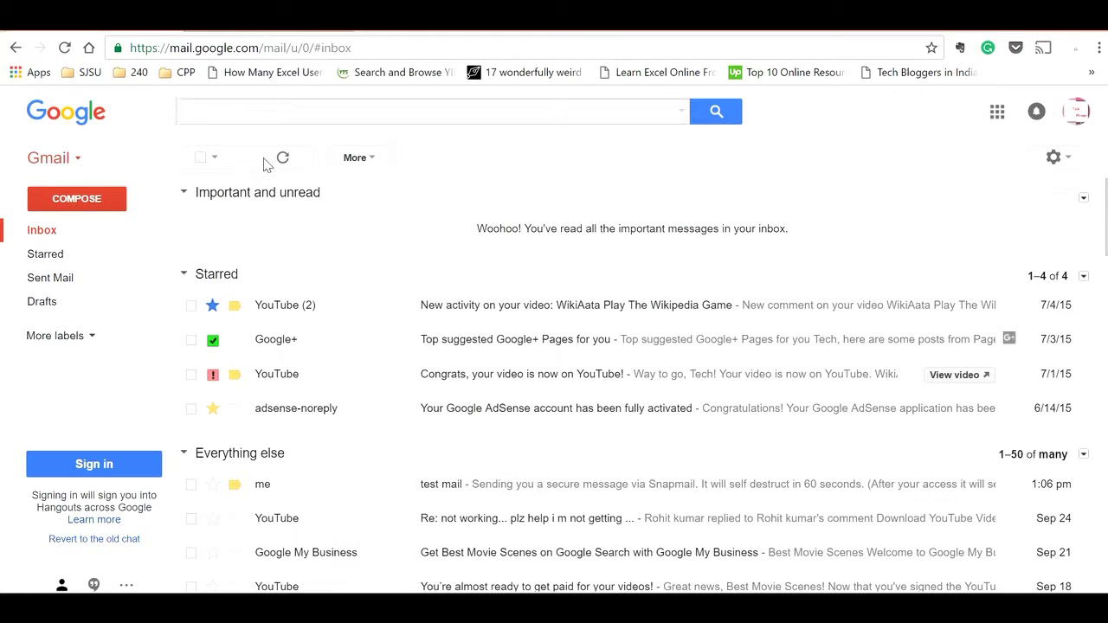
Step: Reload Gmail so Secure Mail loads, then start a new secured message
left_click(64, 47)
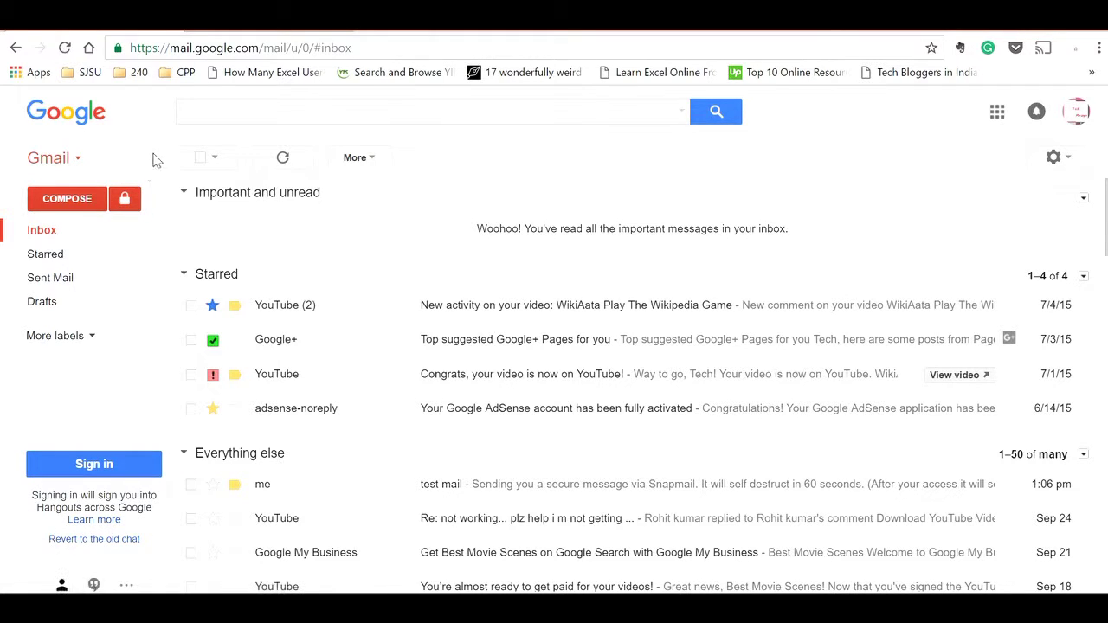
left_click(128, 199)
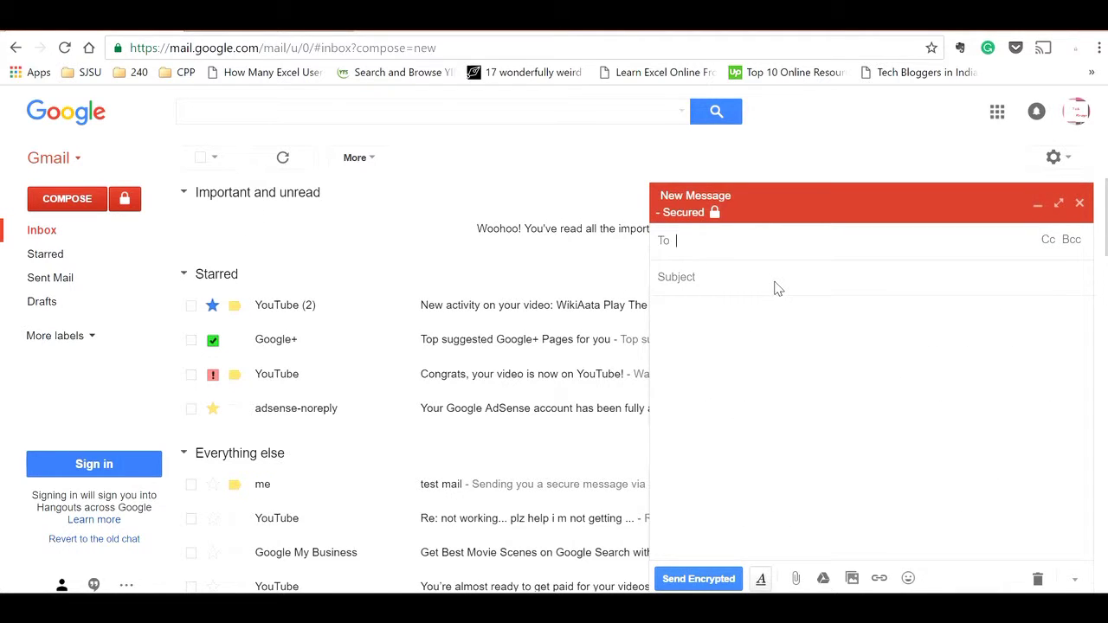
Step: Address a secured message to the suggested contact with subject 'test mail' and body 'excellent!!', then choose Send Encrypted
type("tech")
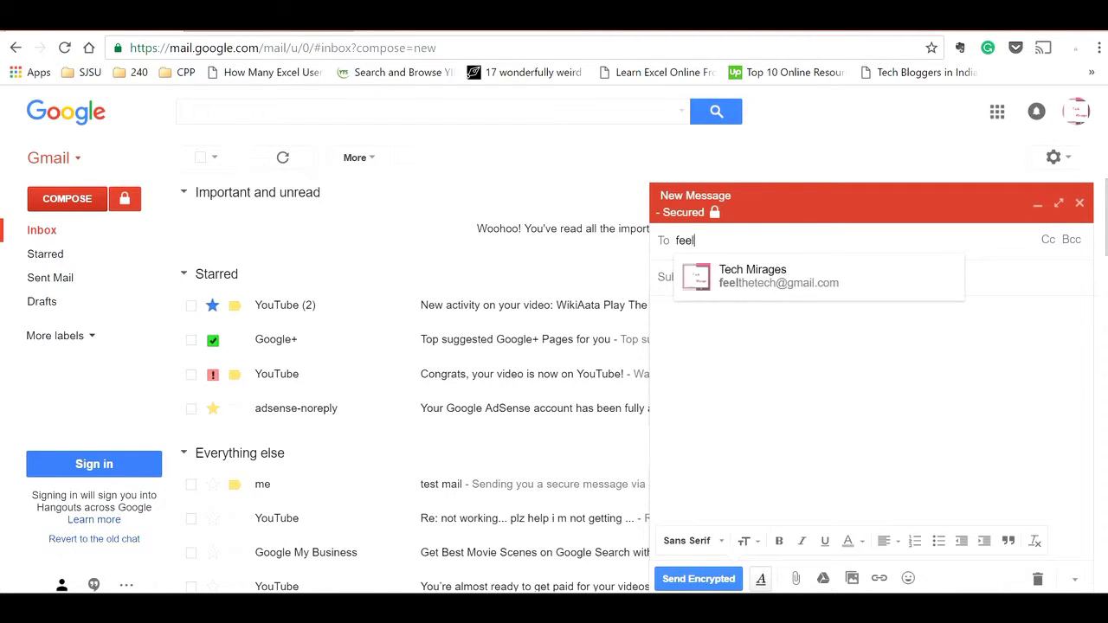
left_click(718, 272)
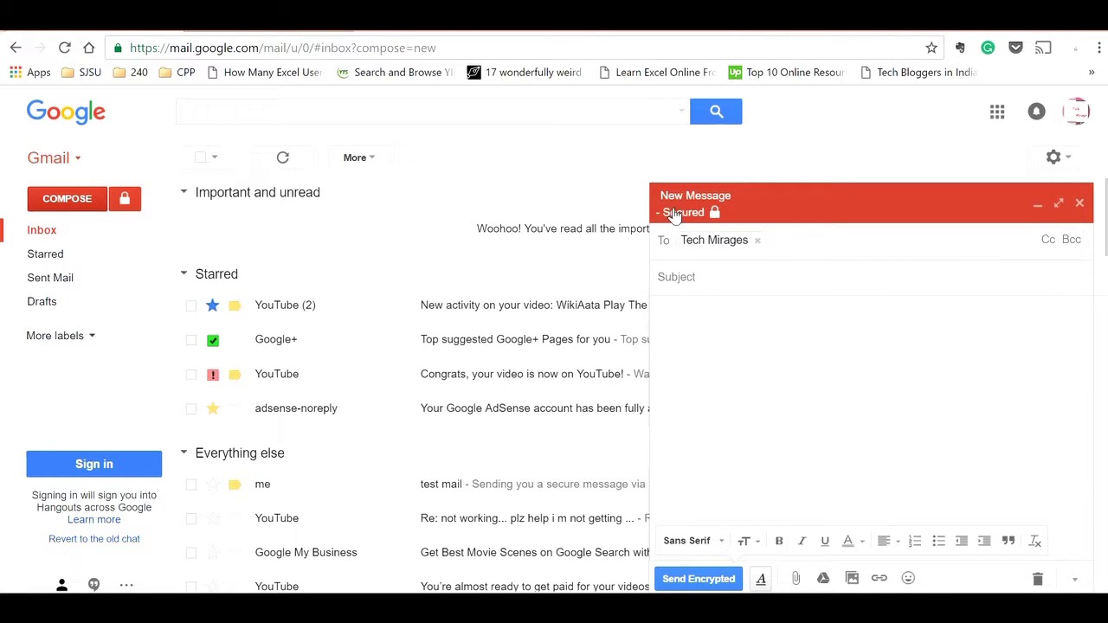
key("Tab")
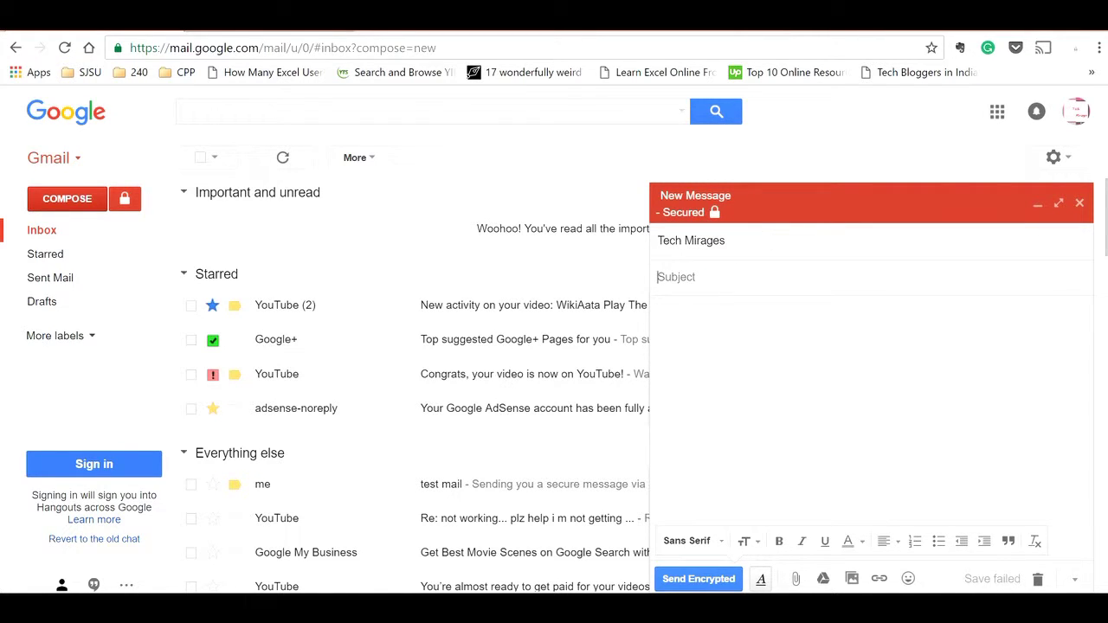
type("test mail")
key("Tab")
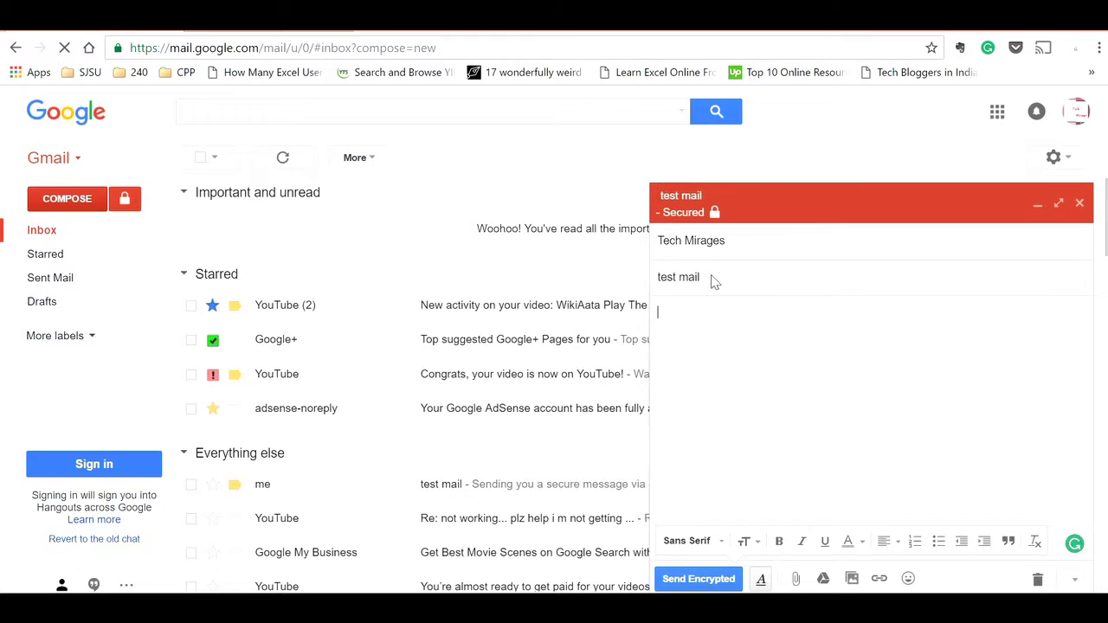
type("excellent!!")
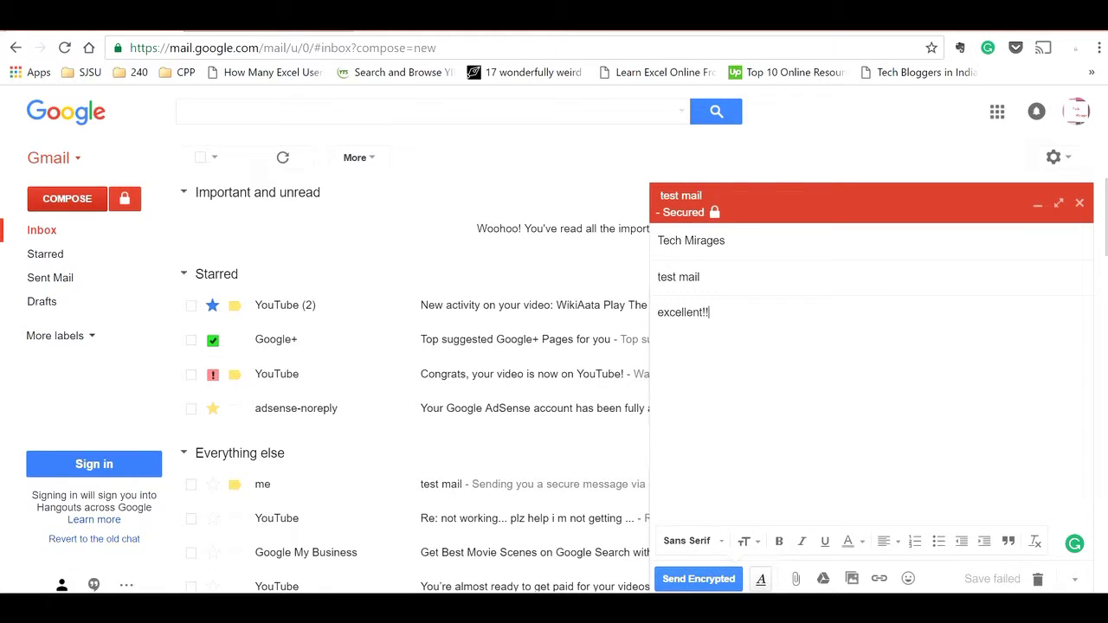
left_click(699, 579)
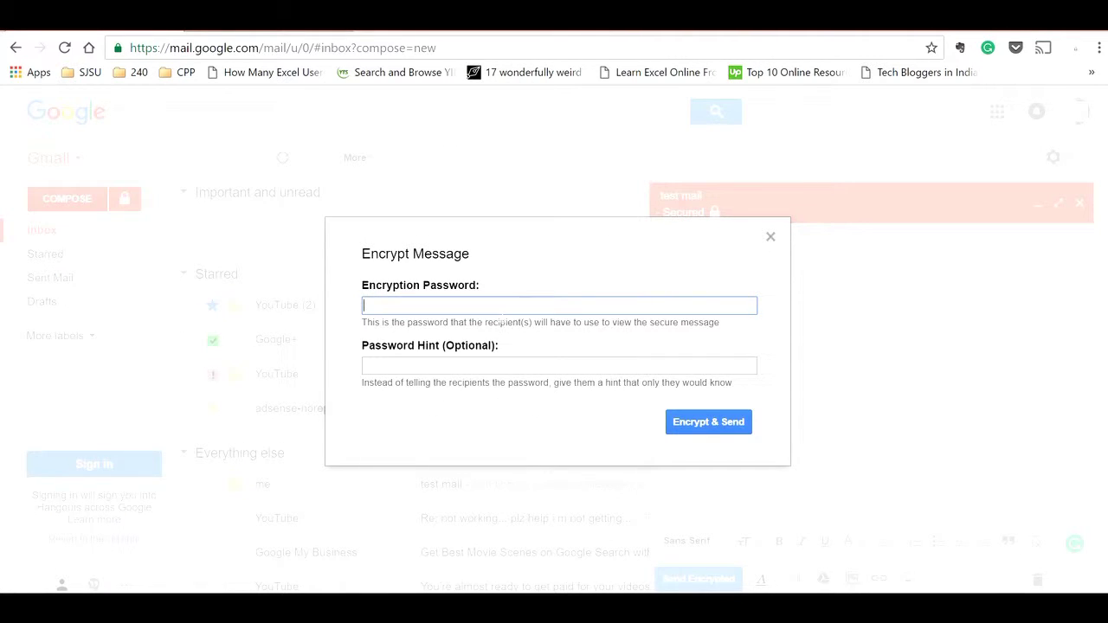
Step: Encrypt the message with a password and the hint 'DOB', then send it
type("1234")
key("Tab")
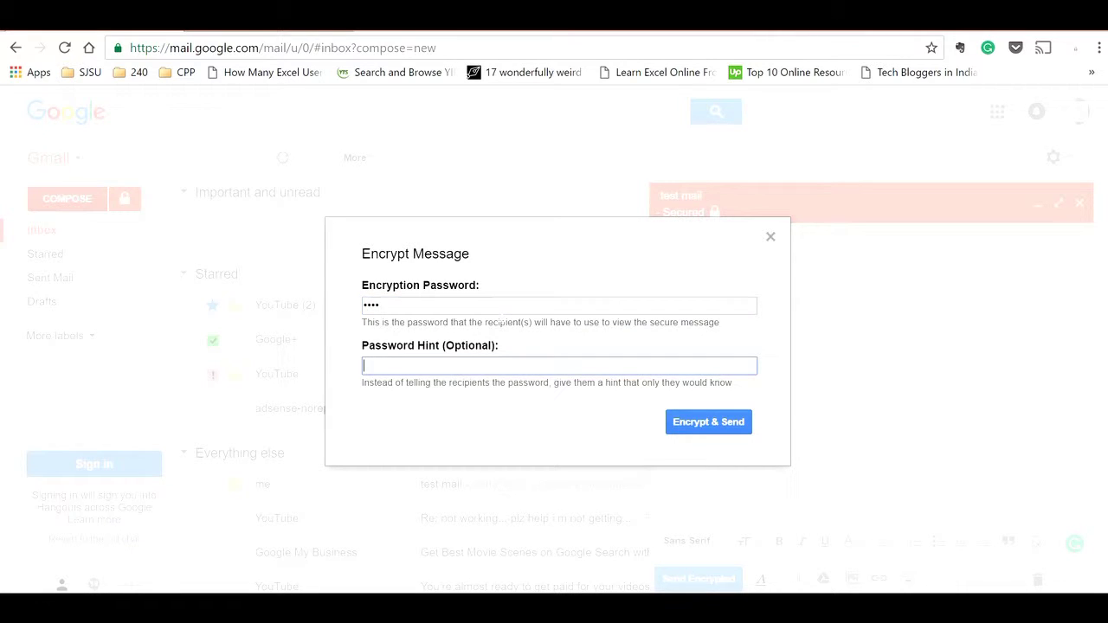
type("DOB")
double_click(367, 366)
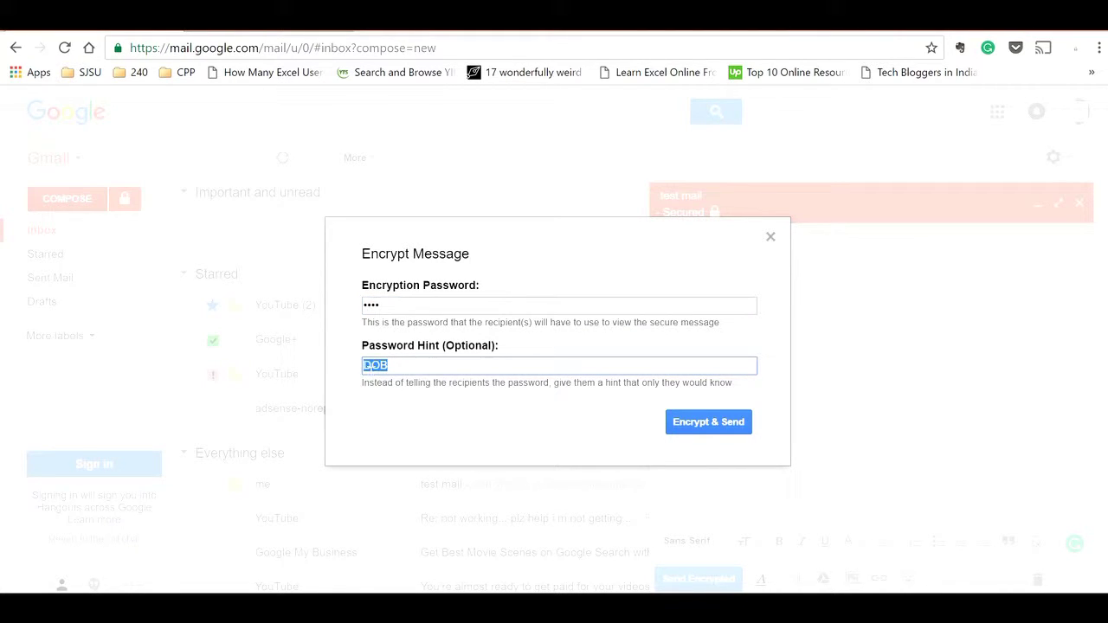
left_click(381, 365)
left_click(381, 306)
double_click(373, 306)
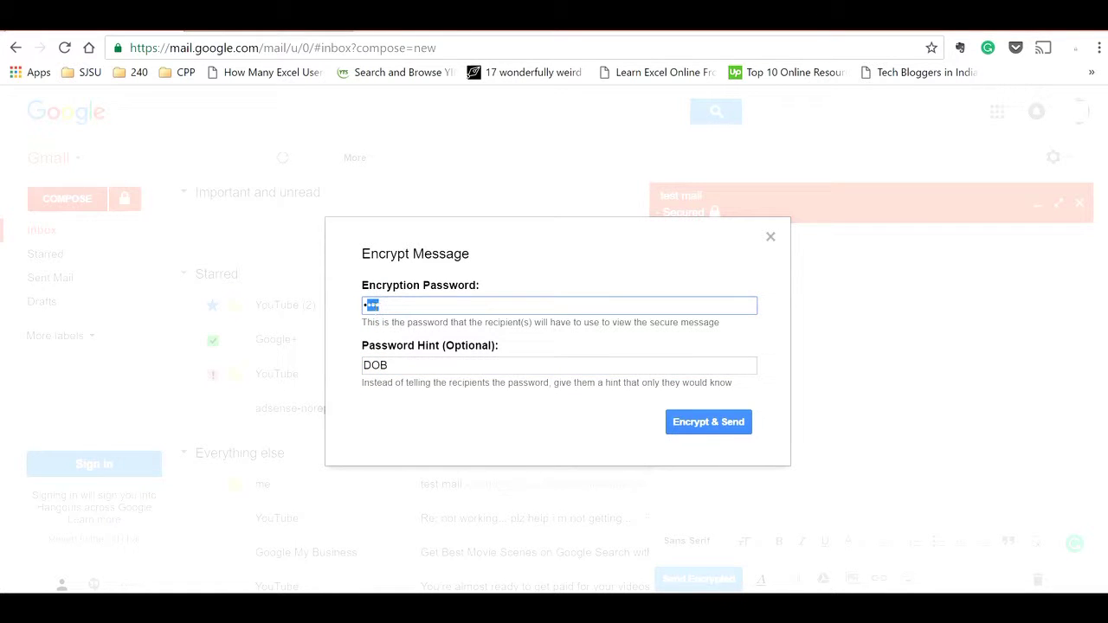
left_click(381, 306)
left_click(704, 423)
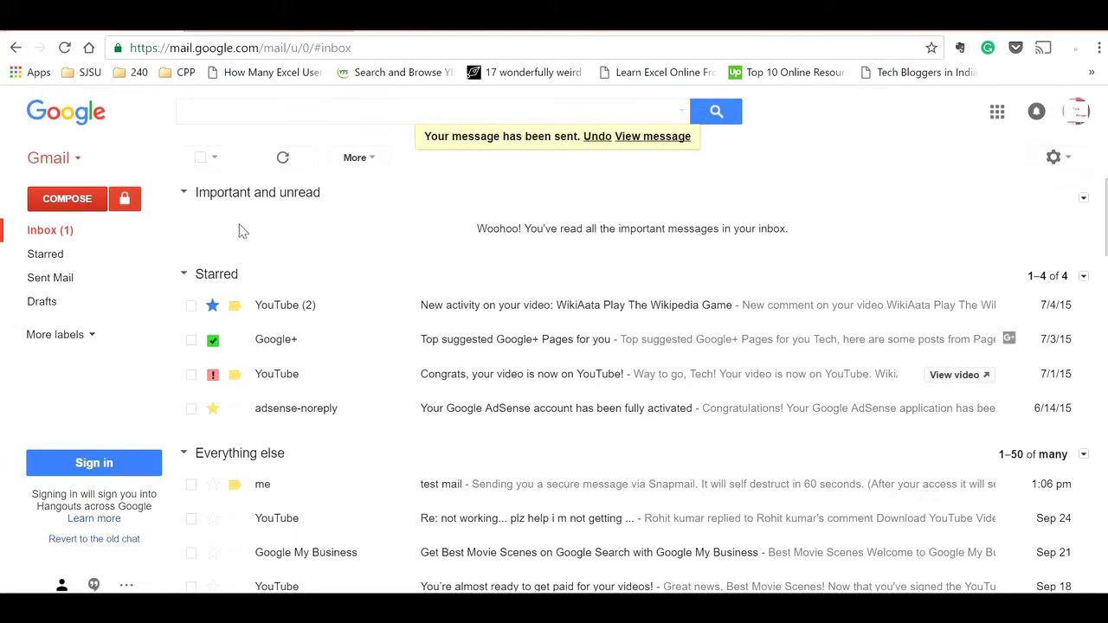
Step: Refresh the inbox and open the encrypted 'test mail', noting its DOB password hint
left_click(66, 230)
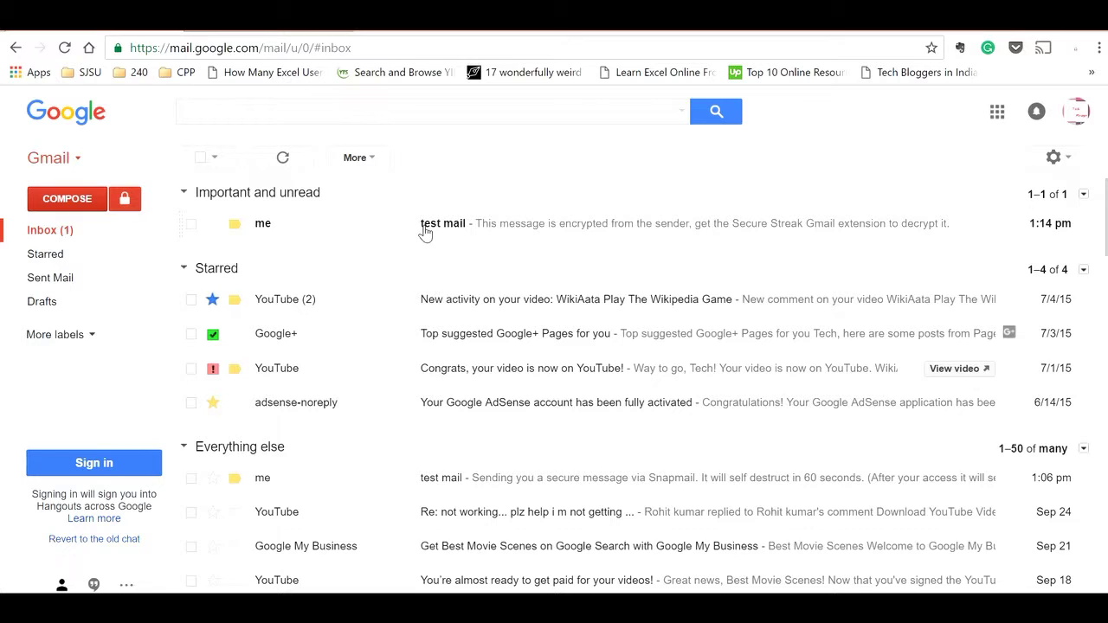
left_click(424, 228)
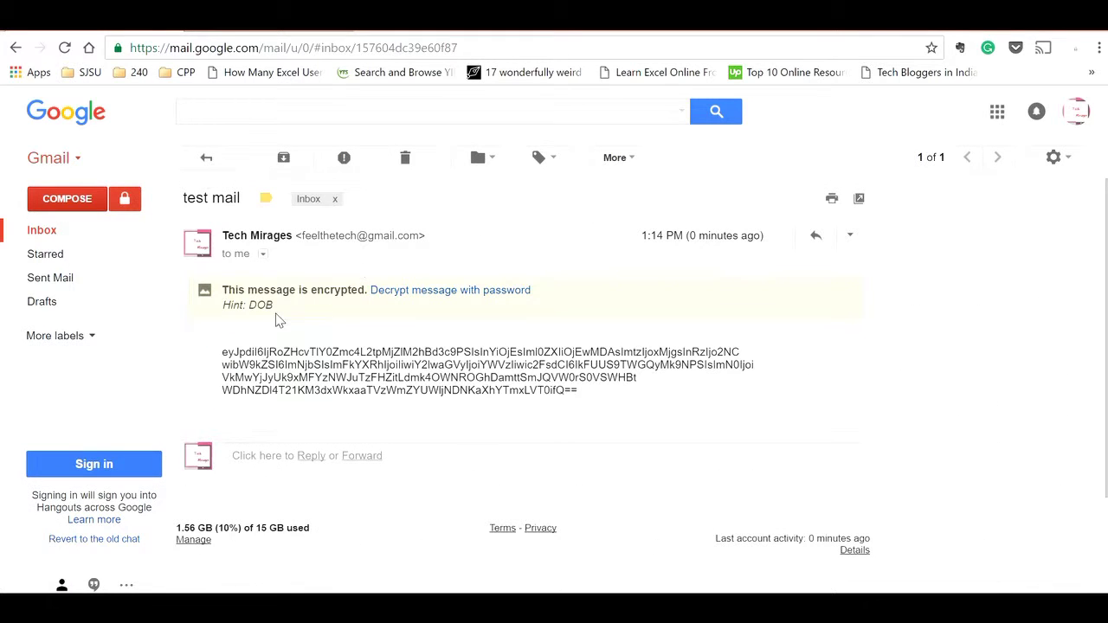
double_click(260, 305)
left_click(391, 325)
Step: Decrypt the message with its password so the body 'excellent!!' is shown
left_click(474, 292)
type("1234")
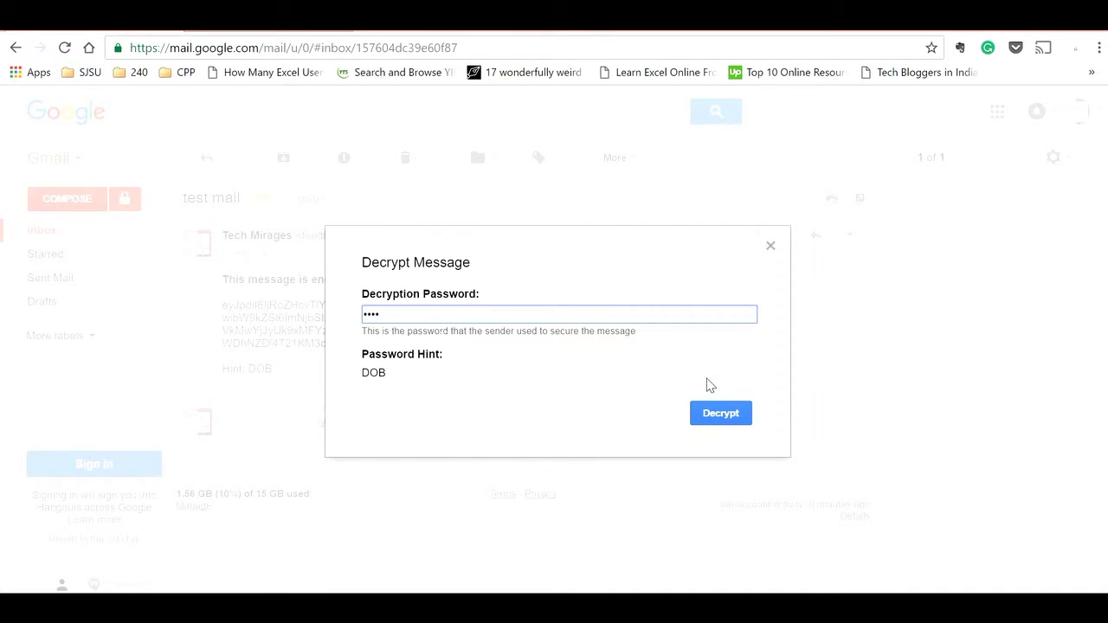
left_click(717, 414)
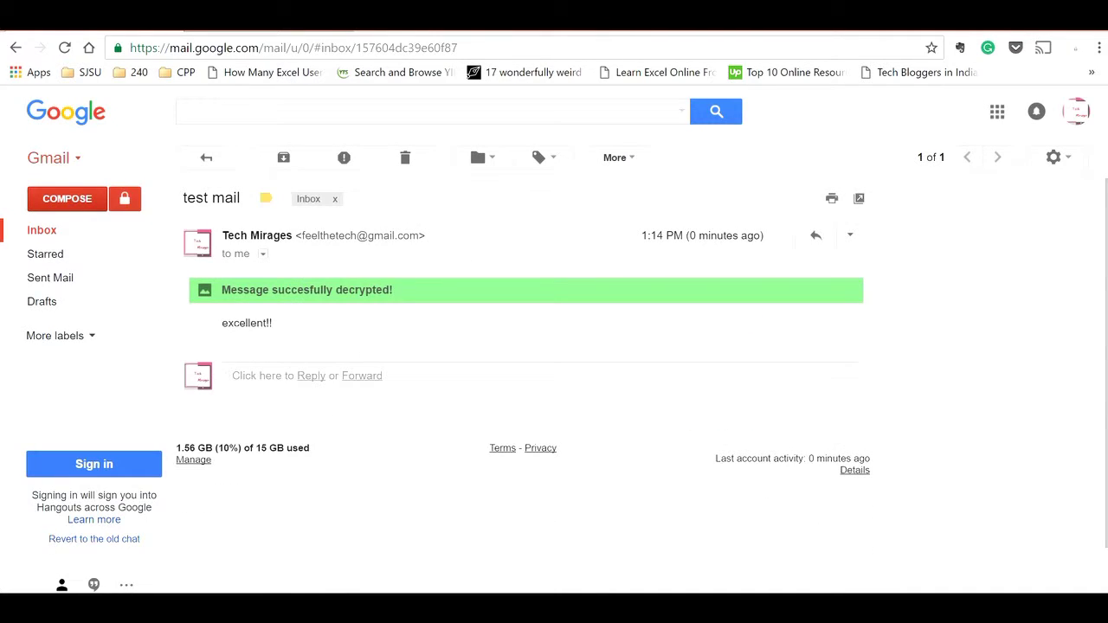
left_click_drag(222, 322, 273, 325)
left_click(309, 340)
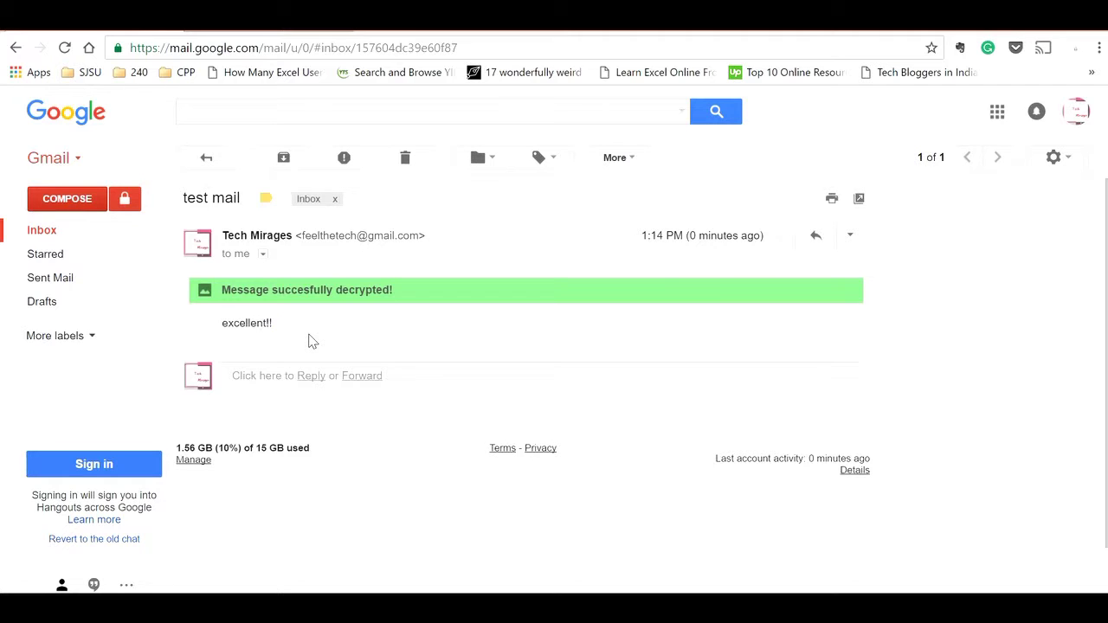